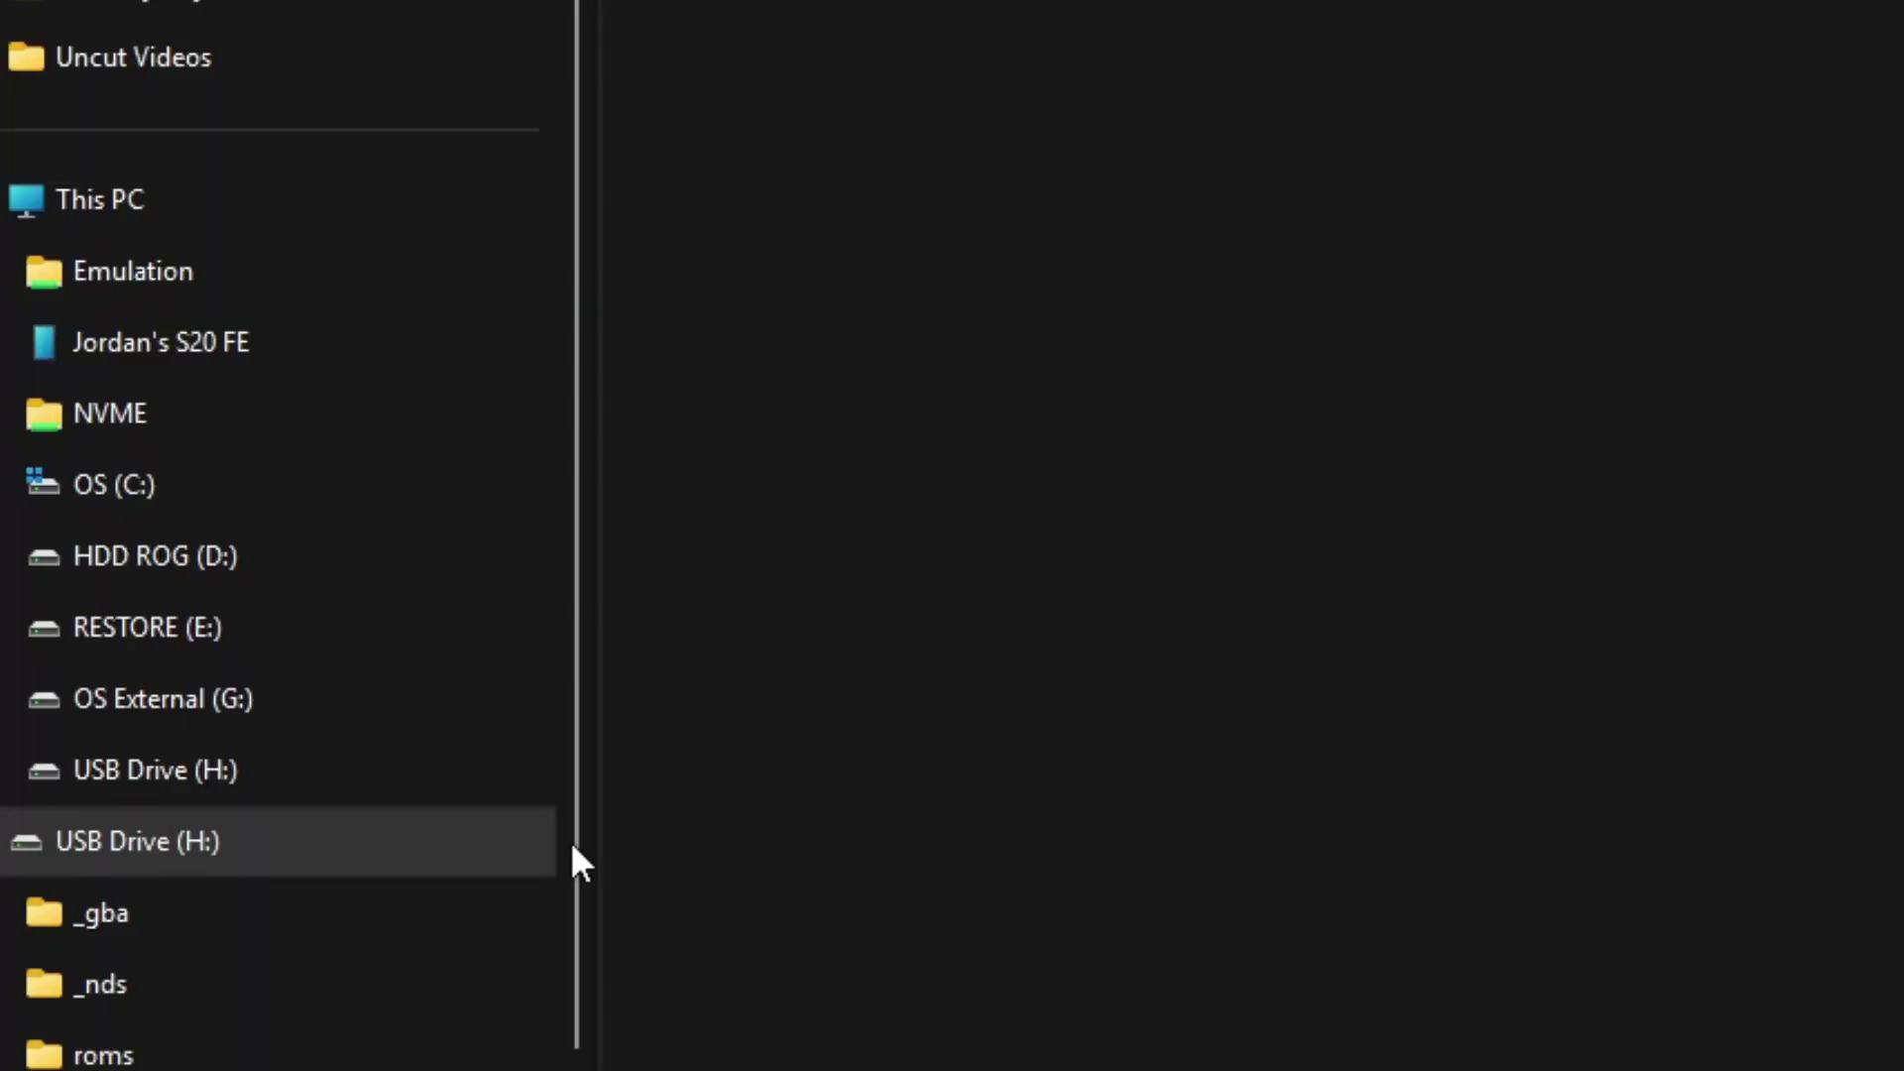
- Review Windows' Format options for USB Drive (H:), which offer only NTFS or exFAT, then close without formatting
left_click(306, 838)
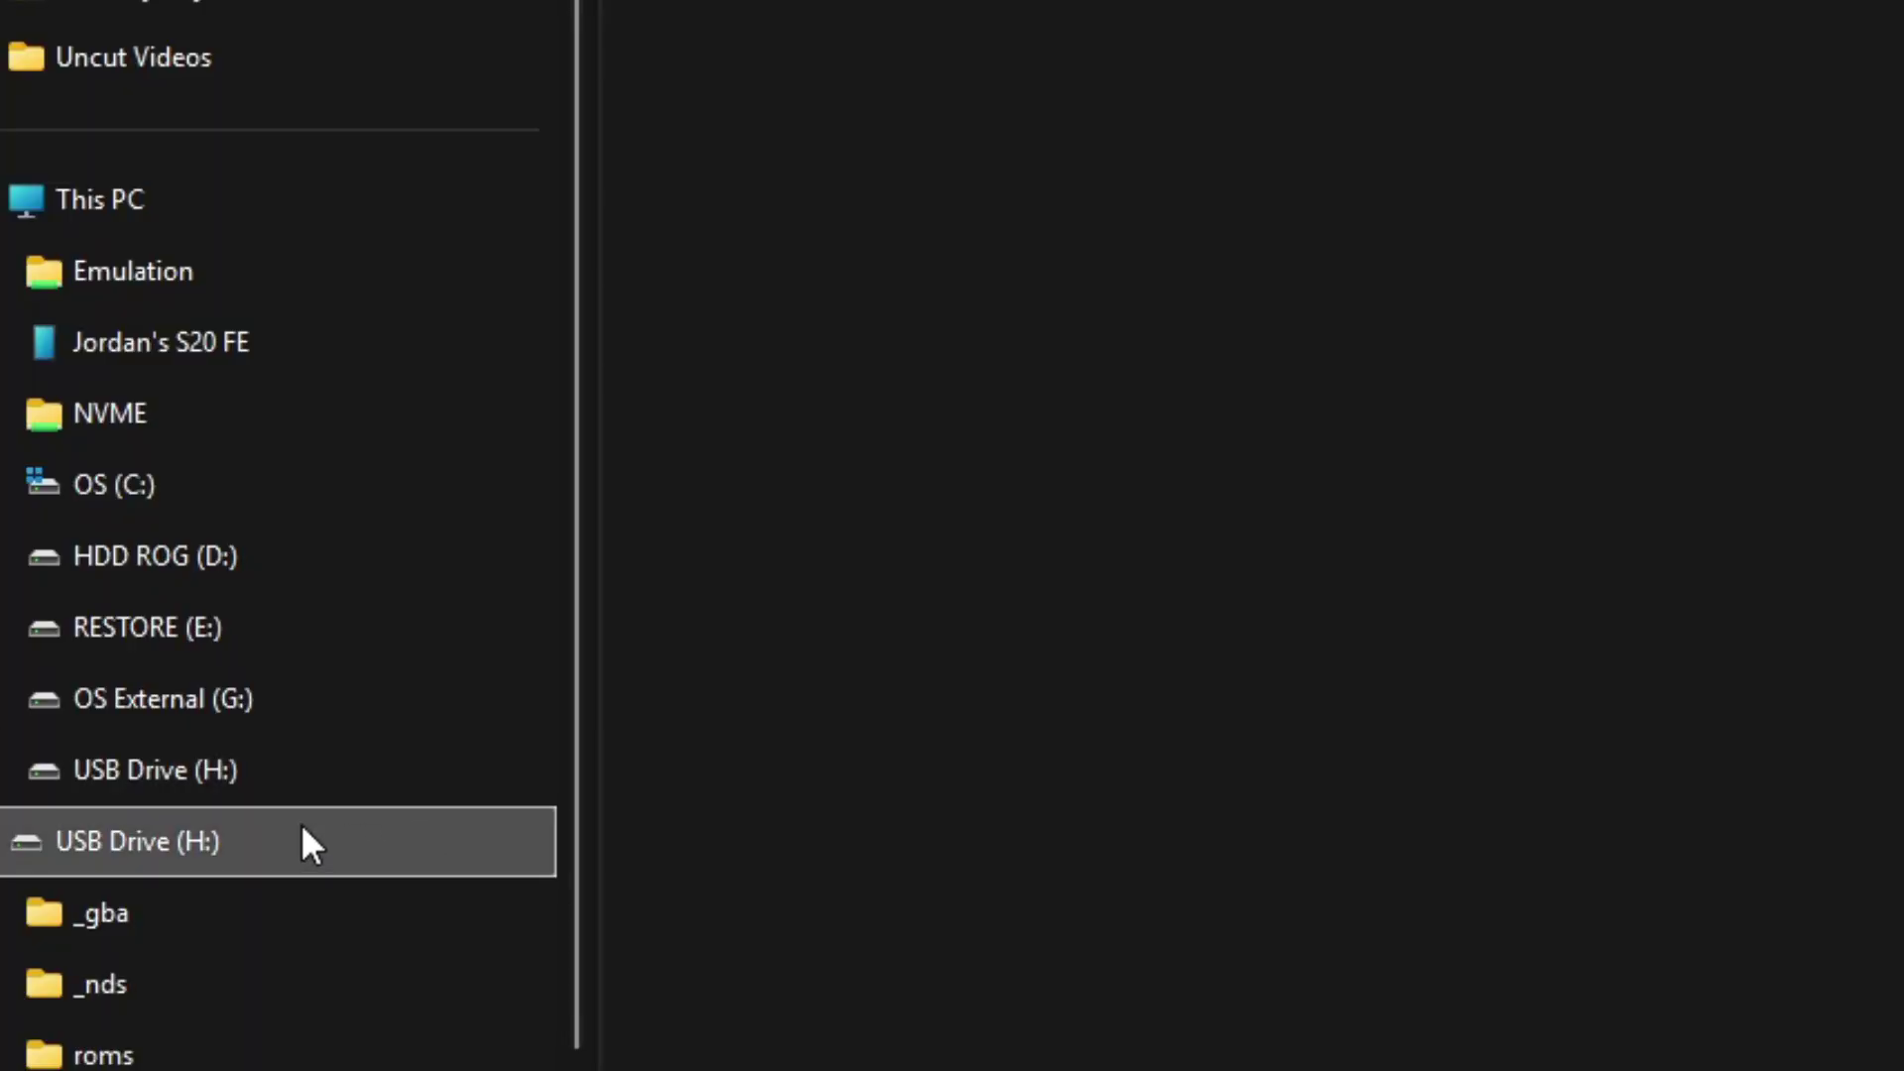
right_click(127, 844)
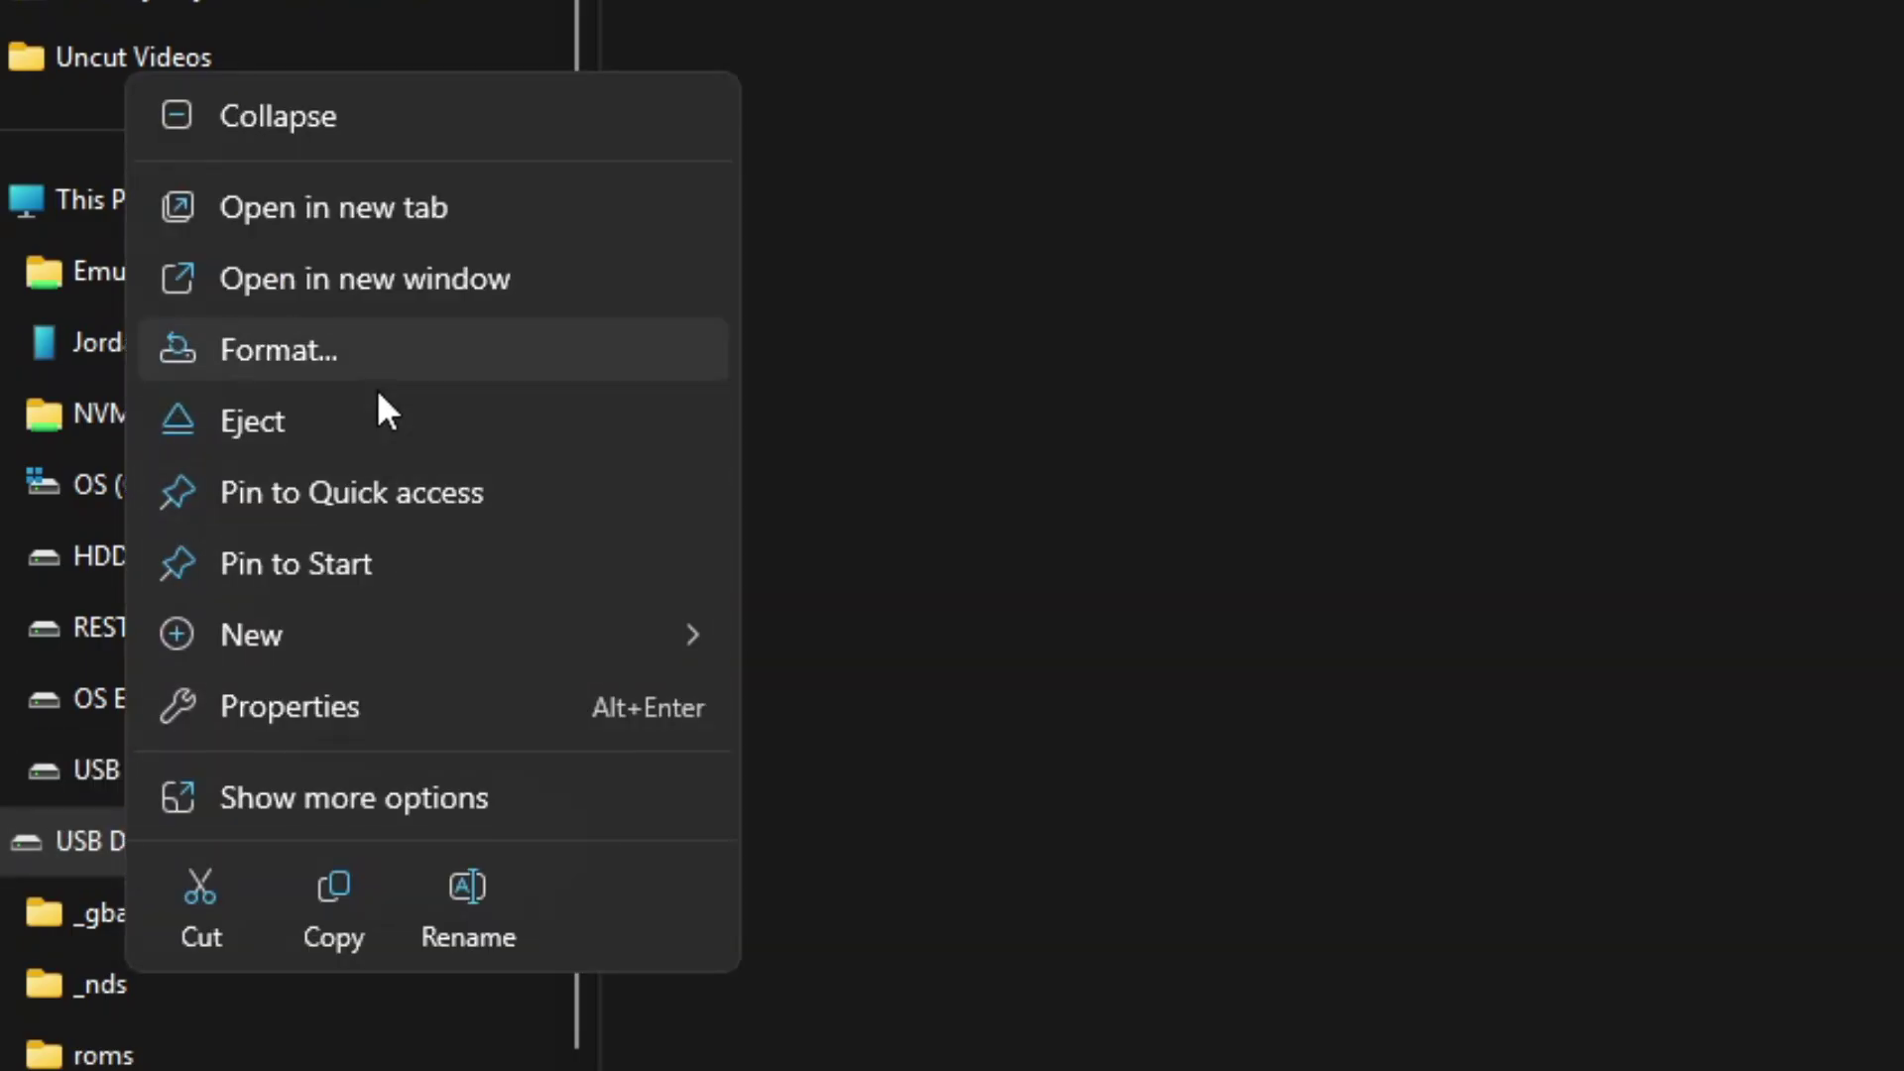
left_click(362, 358)
left_click(420, 310)
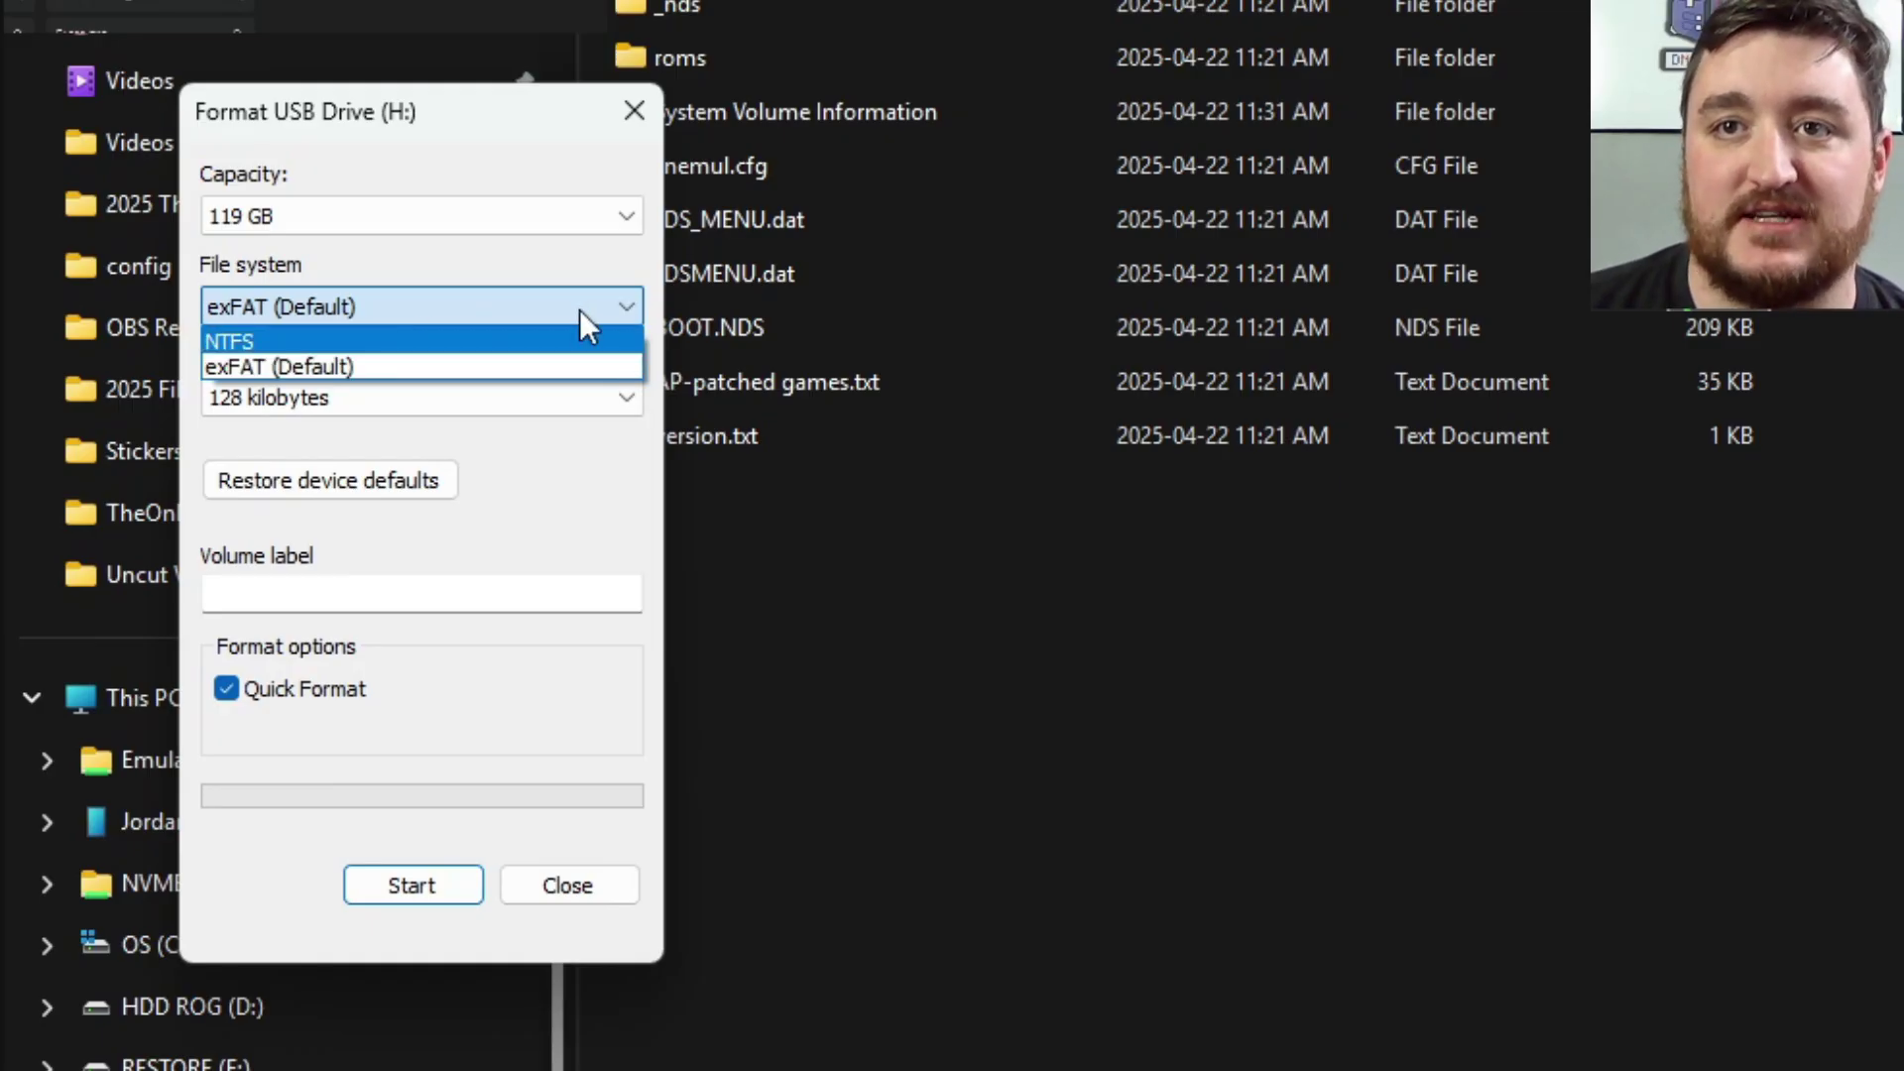
left_click(391, 468)
left_click(393, 464)
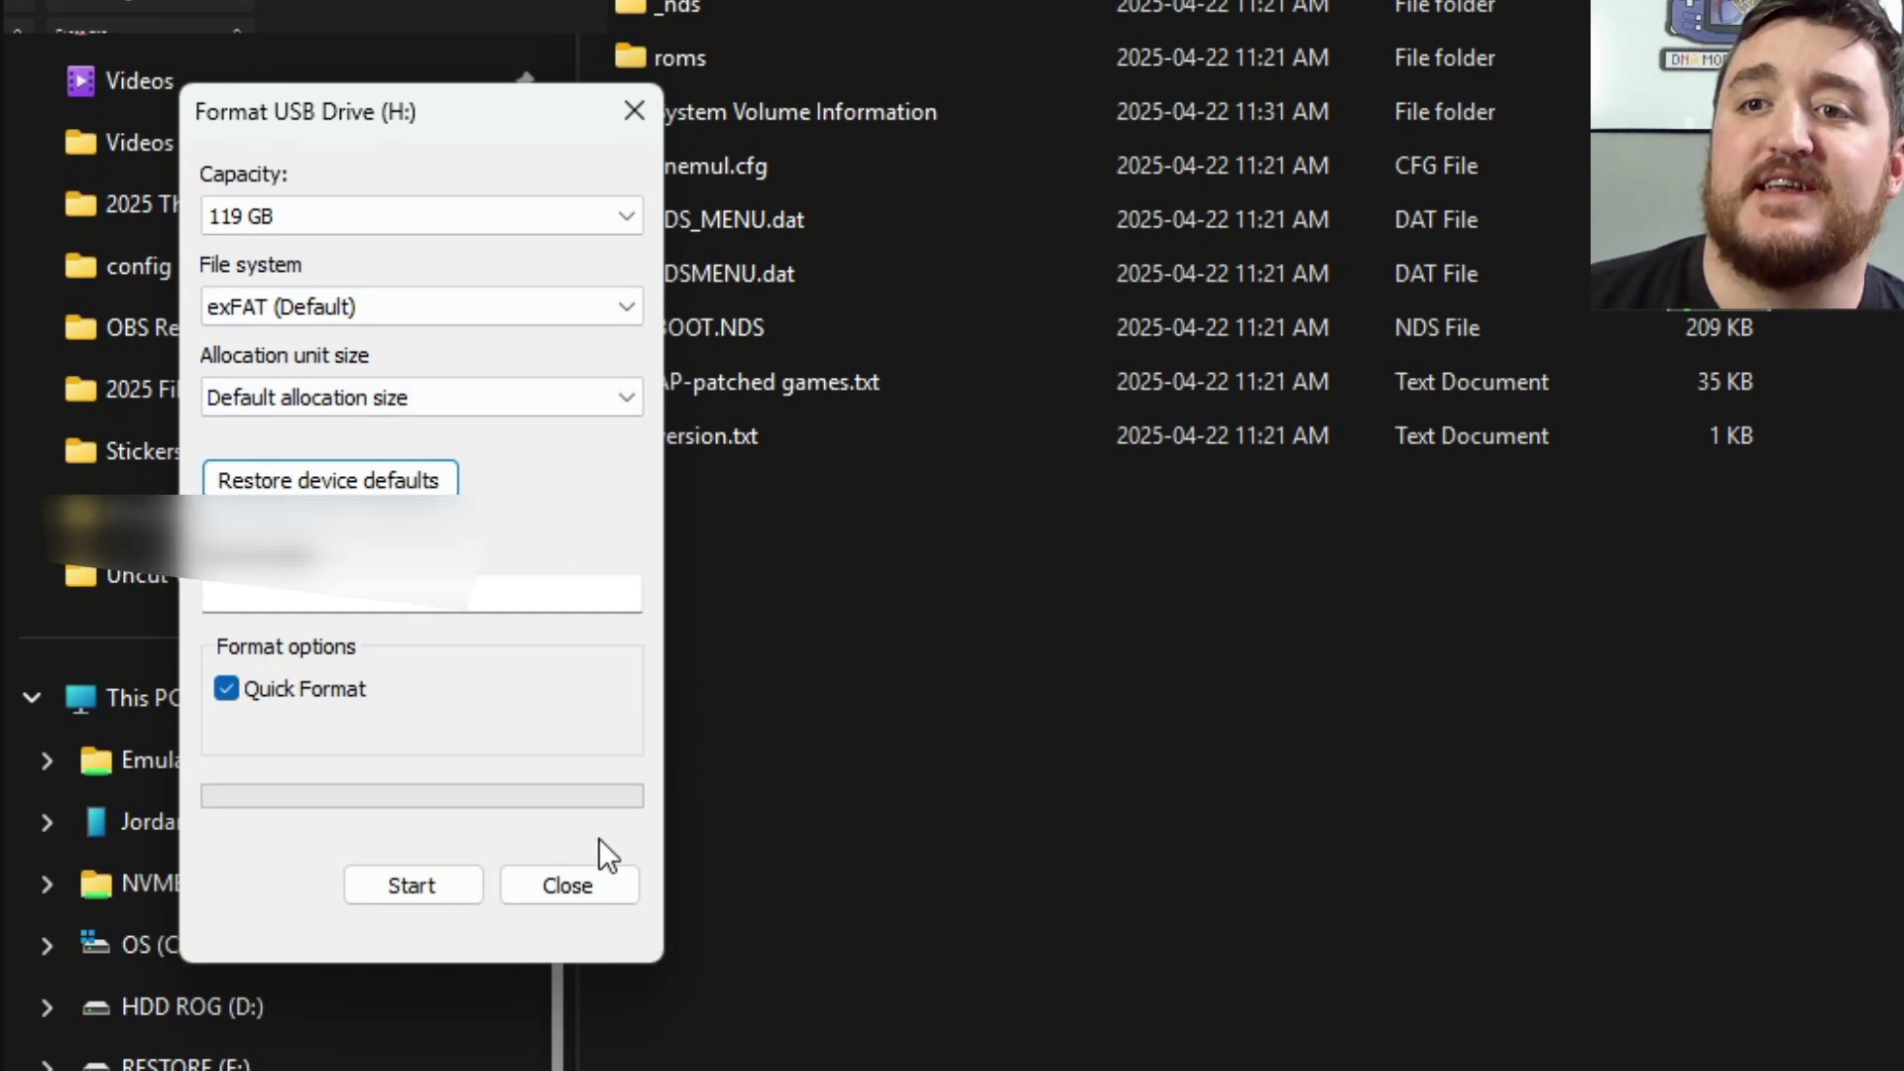
left_click(606, 875)
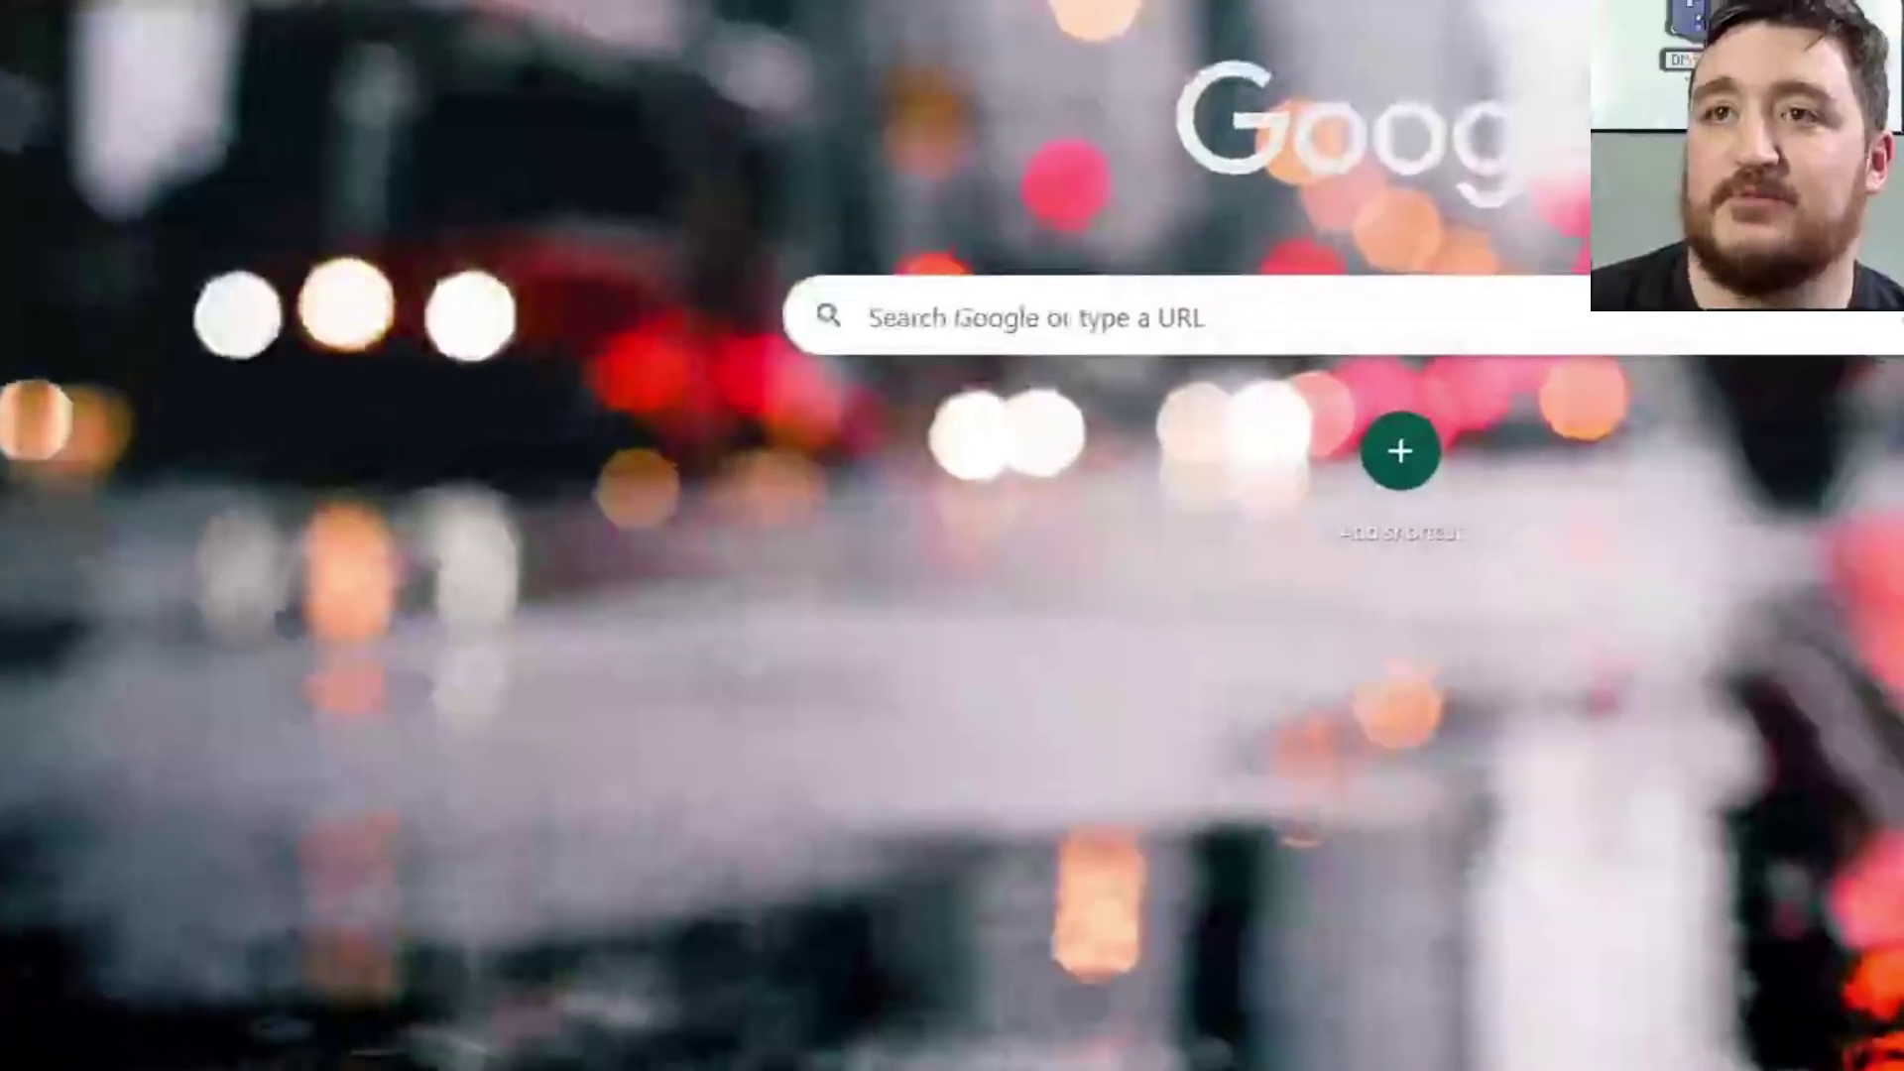
- Search Google for 'rufus' from a new Chrome tab
type("rufus")
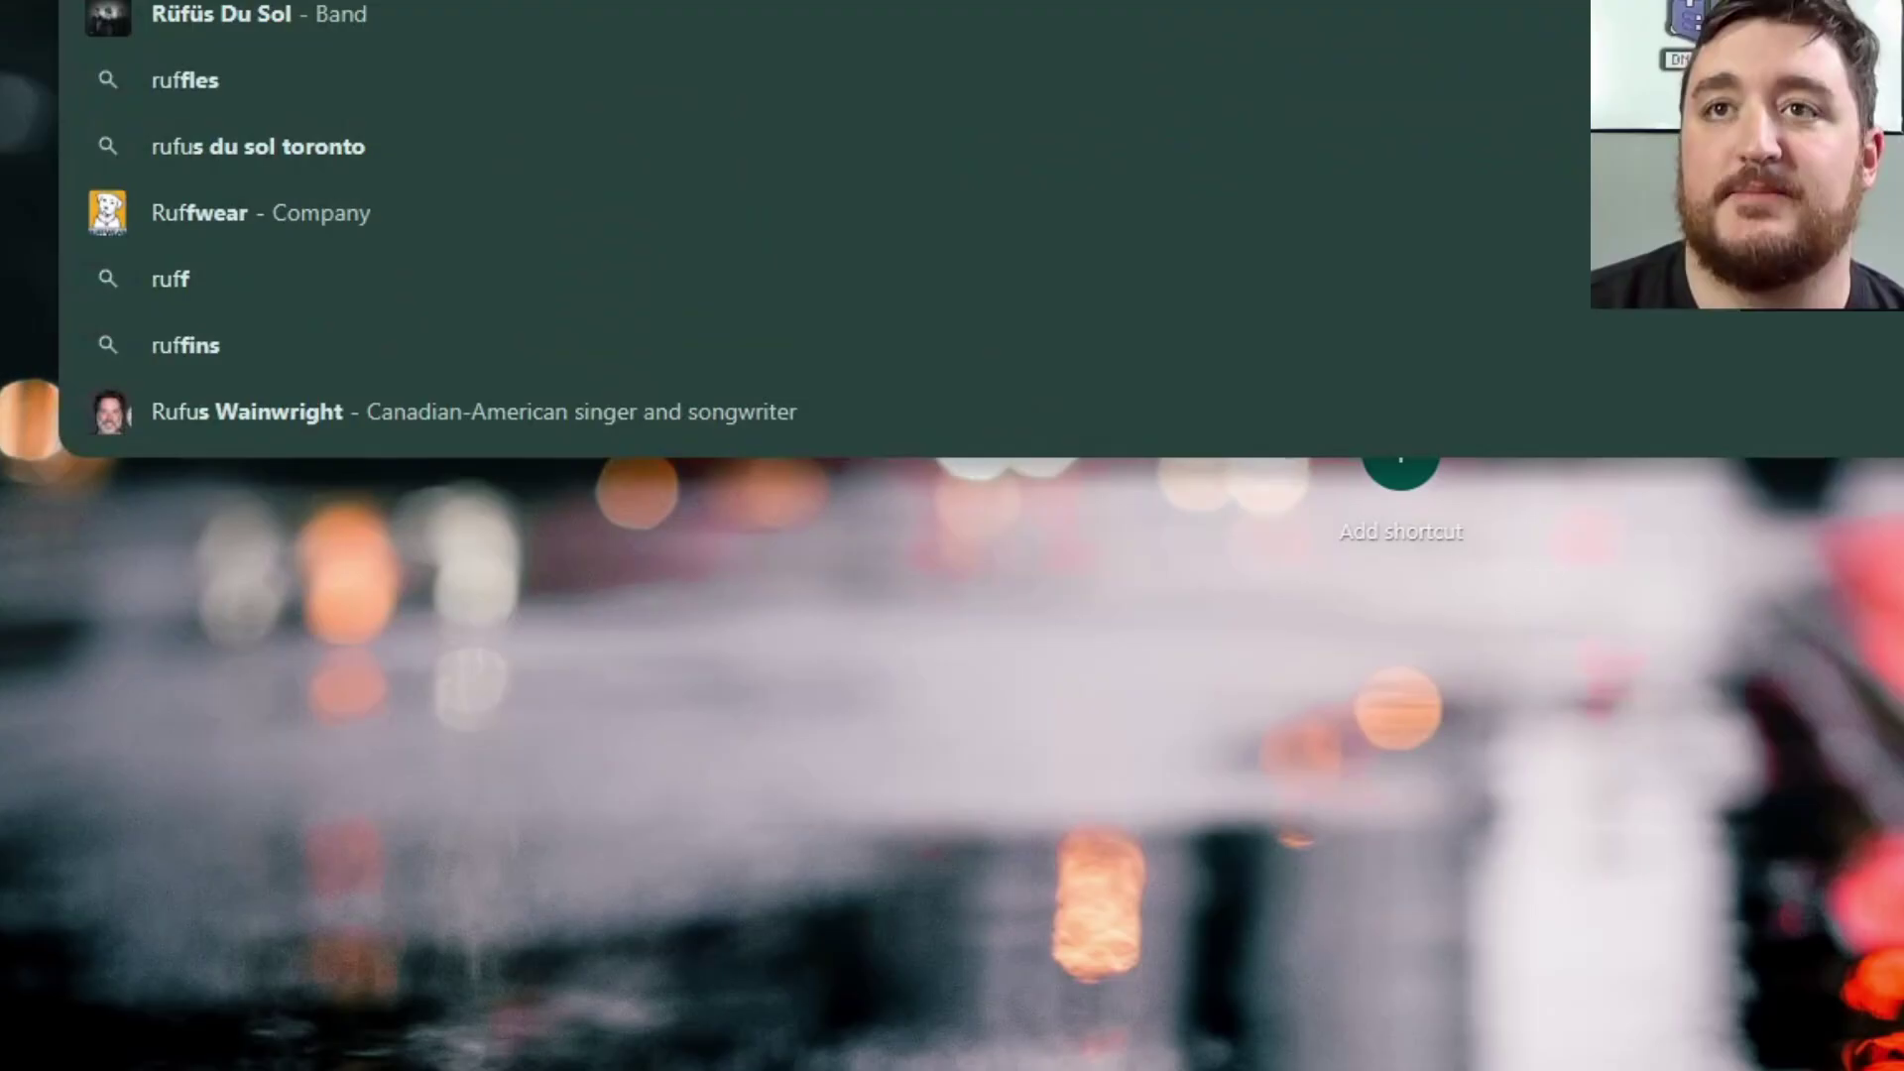
key("Return")
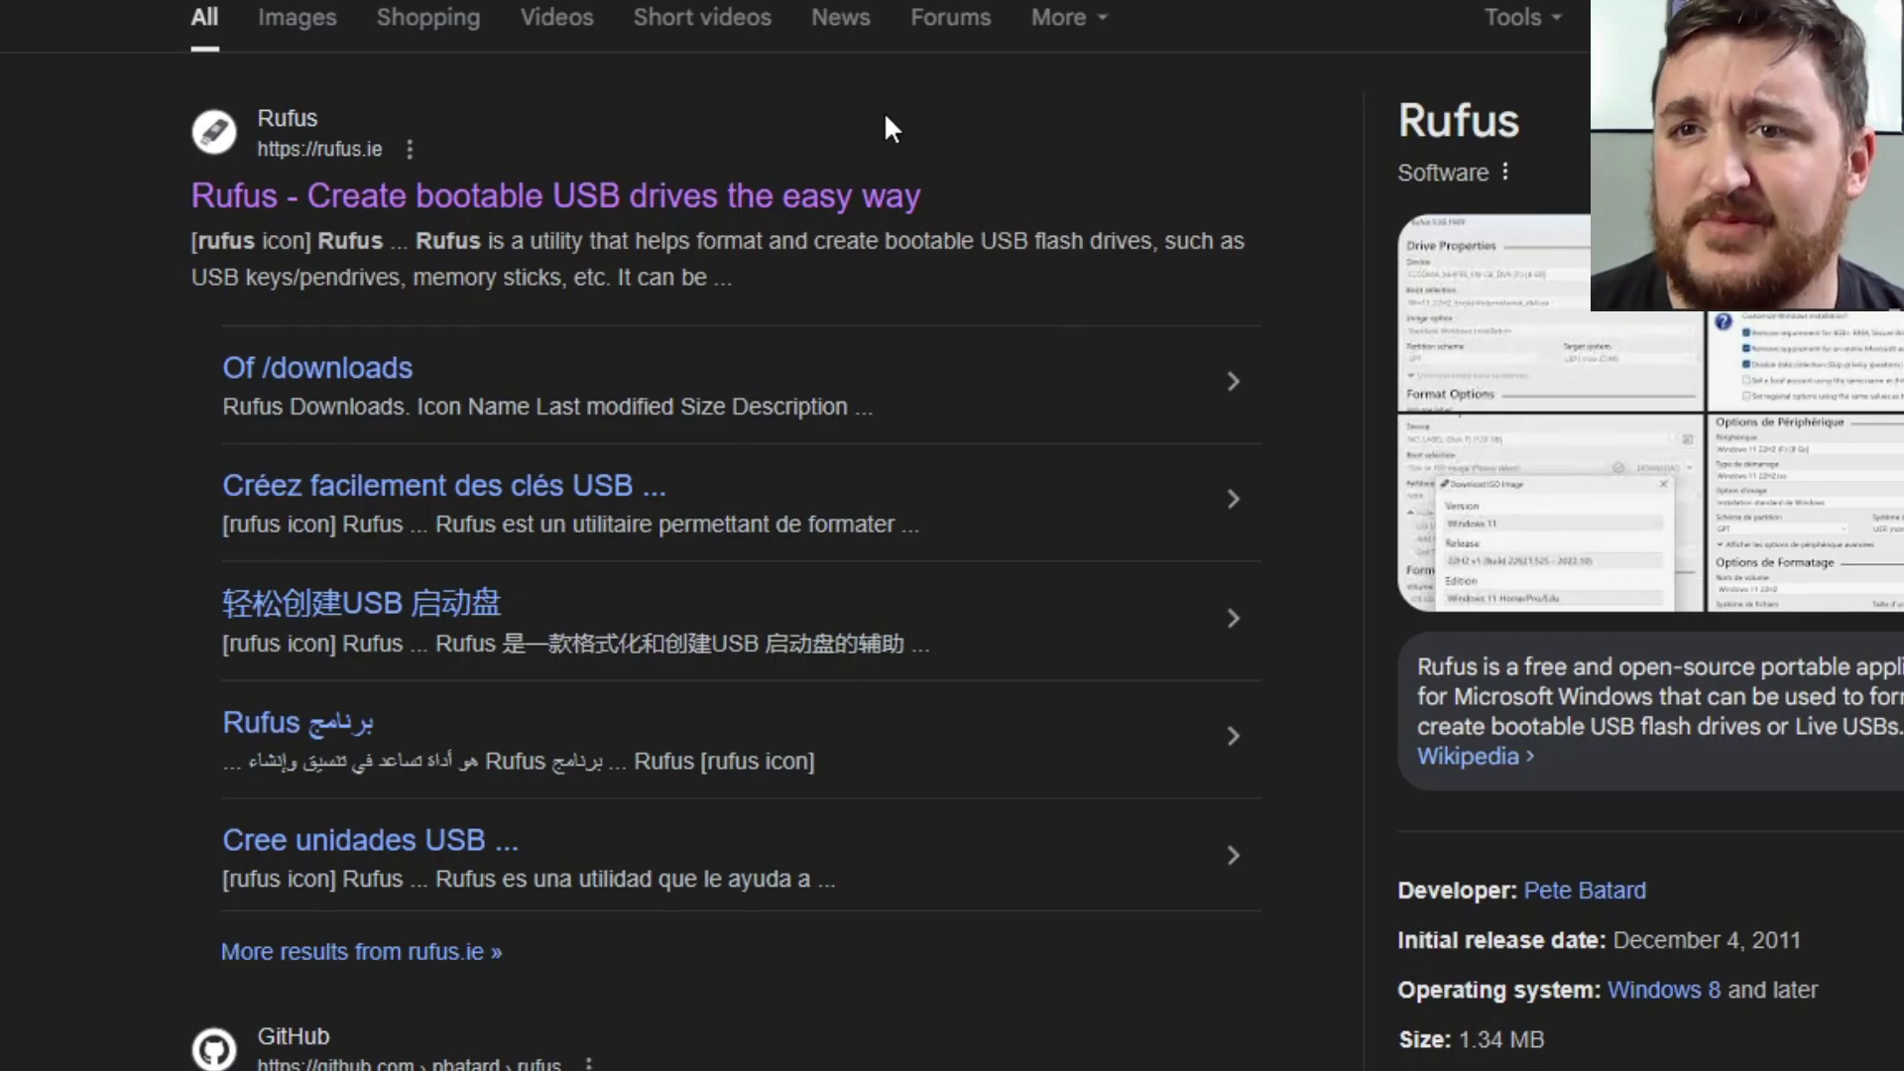
- Download rufus-4.7.exe from rufus.ie's download table, dismiss the ad, and move the Rufus window left
left_click(489, 193)
scroll(1338, 458, "down", 10)
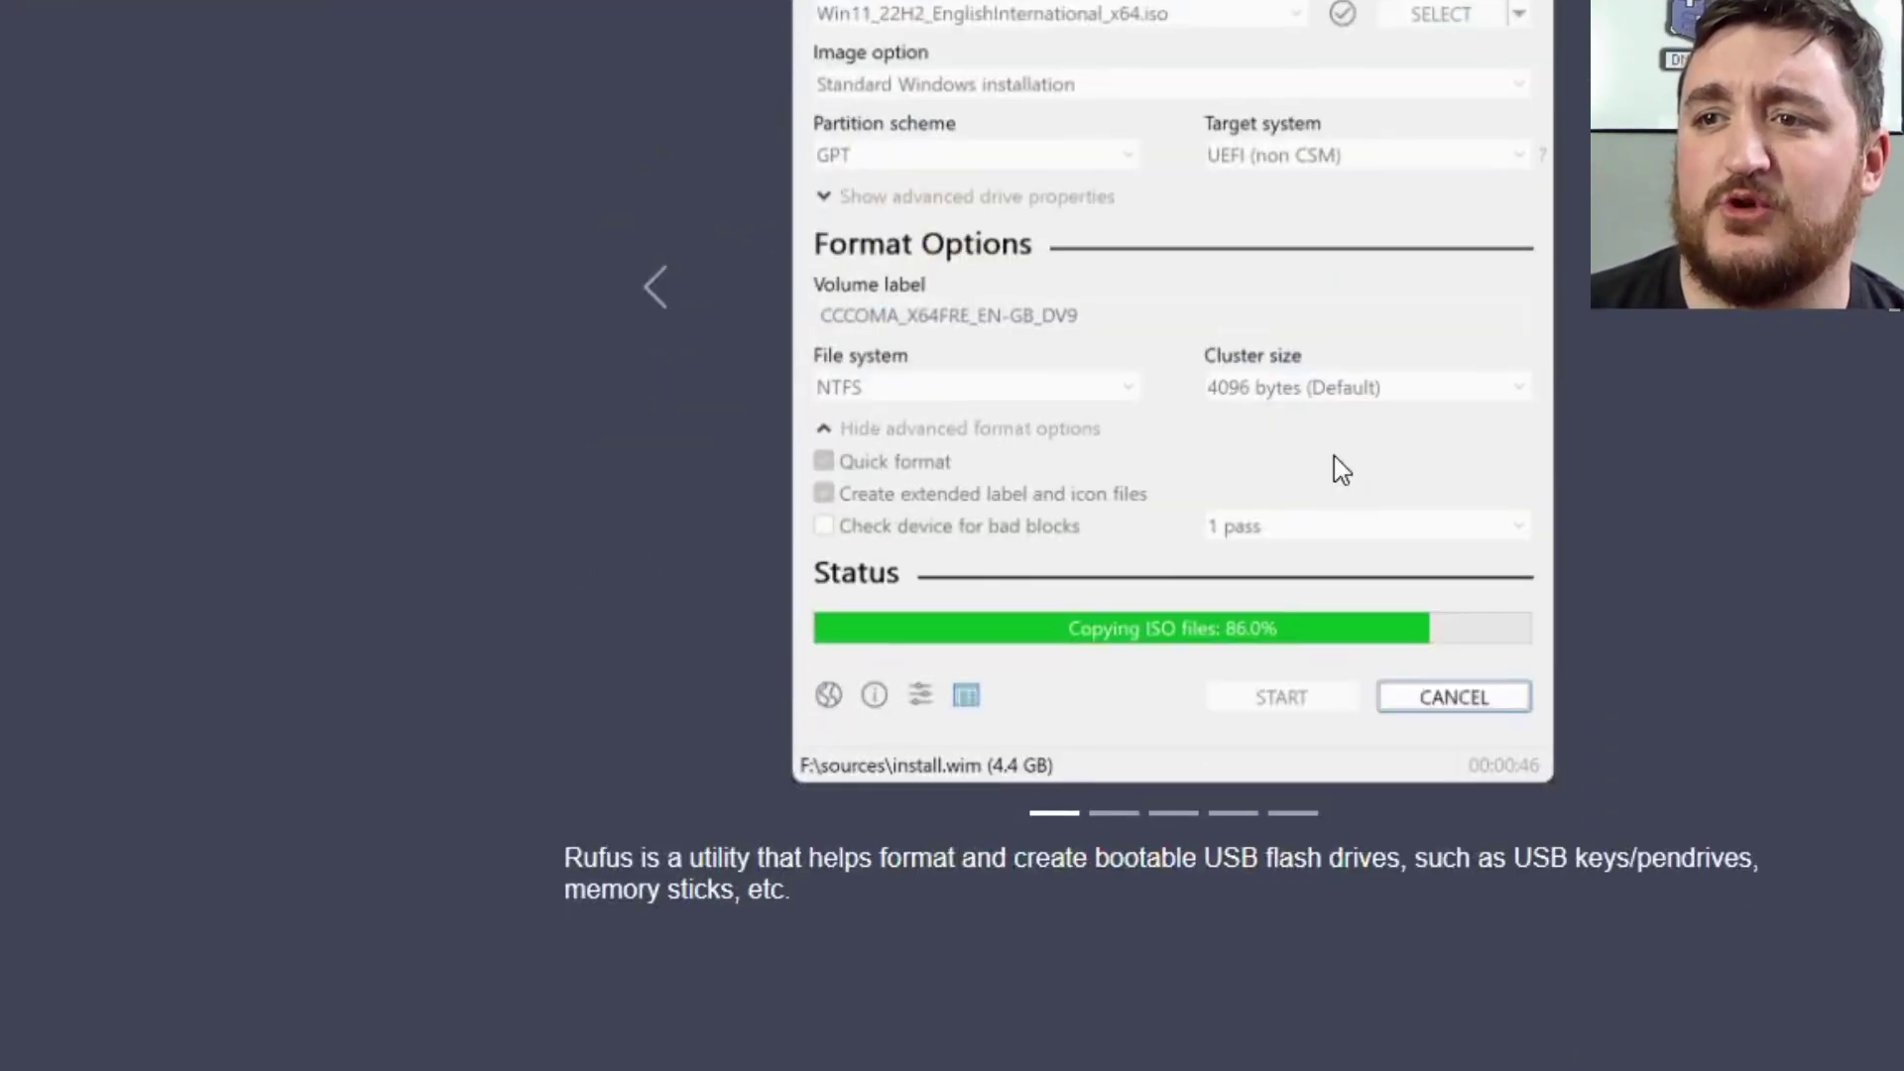
scroll(1330, 459, "down", 8)
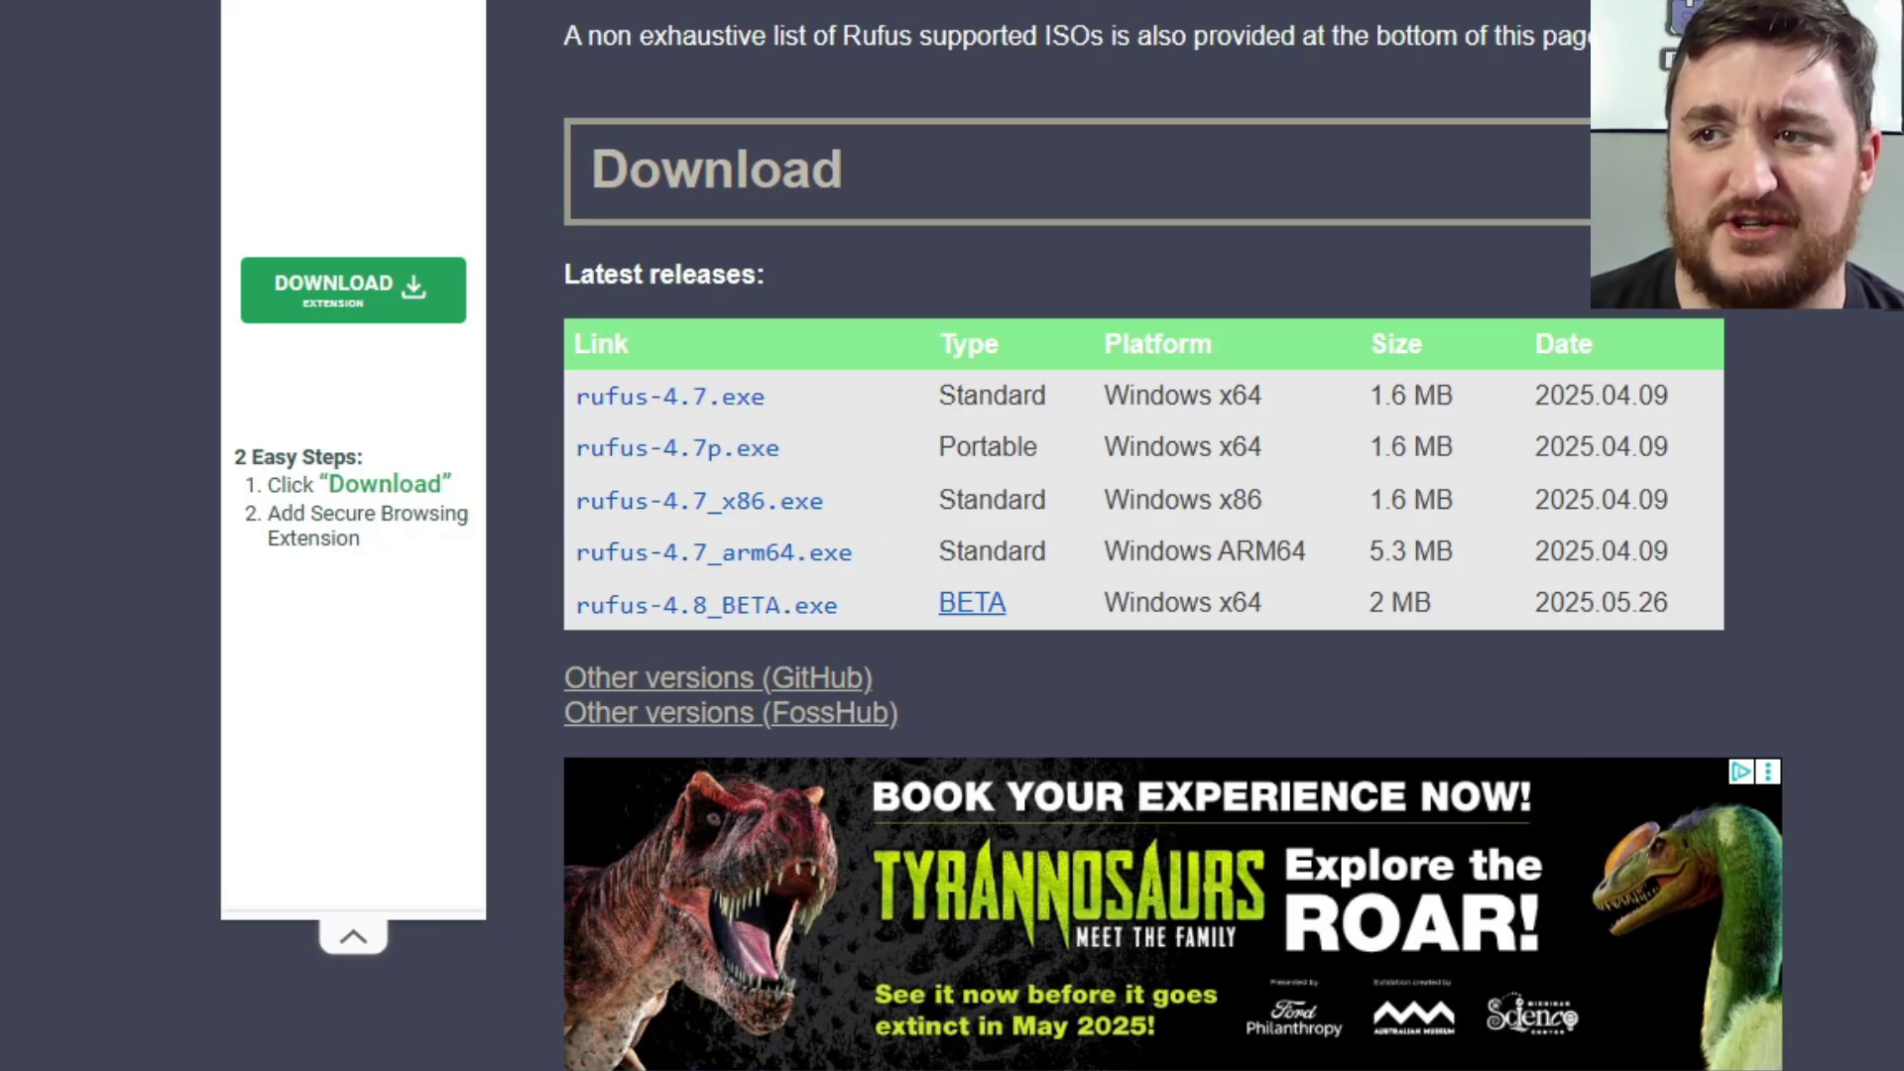
left_click(731, 428)
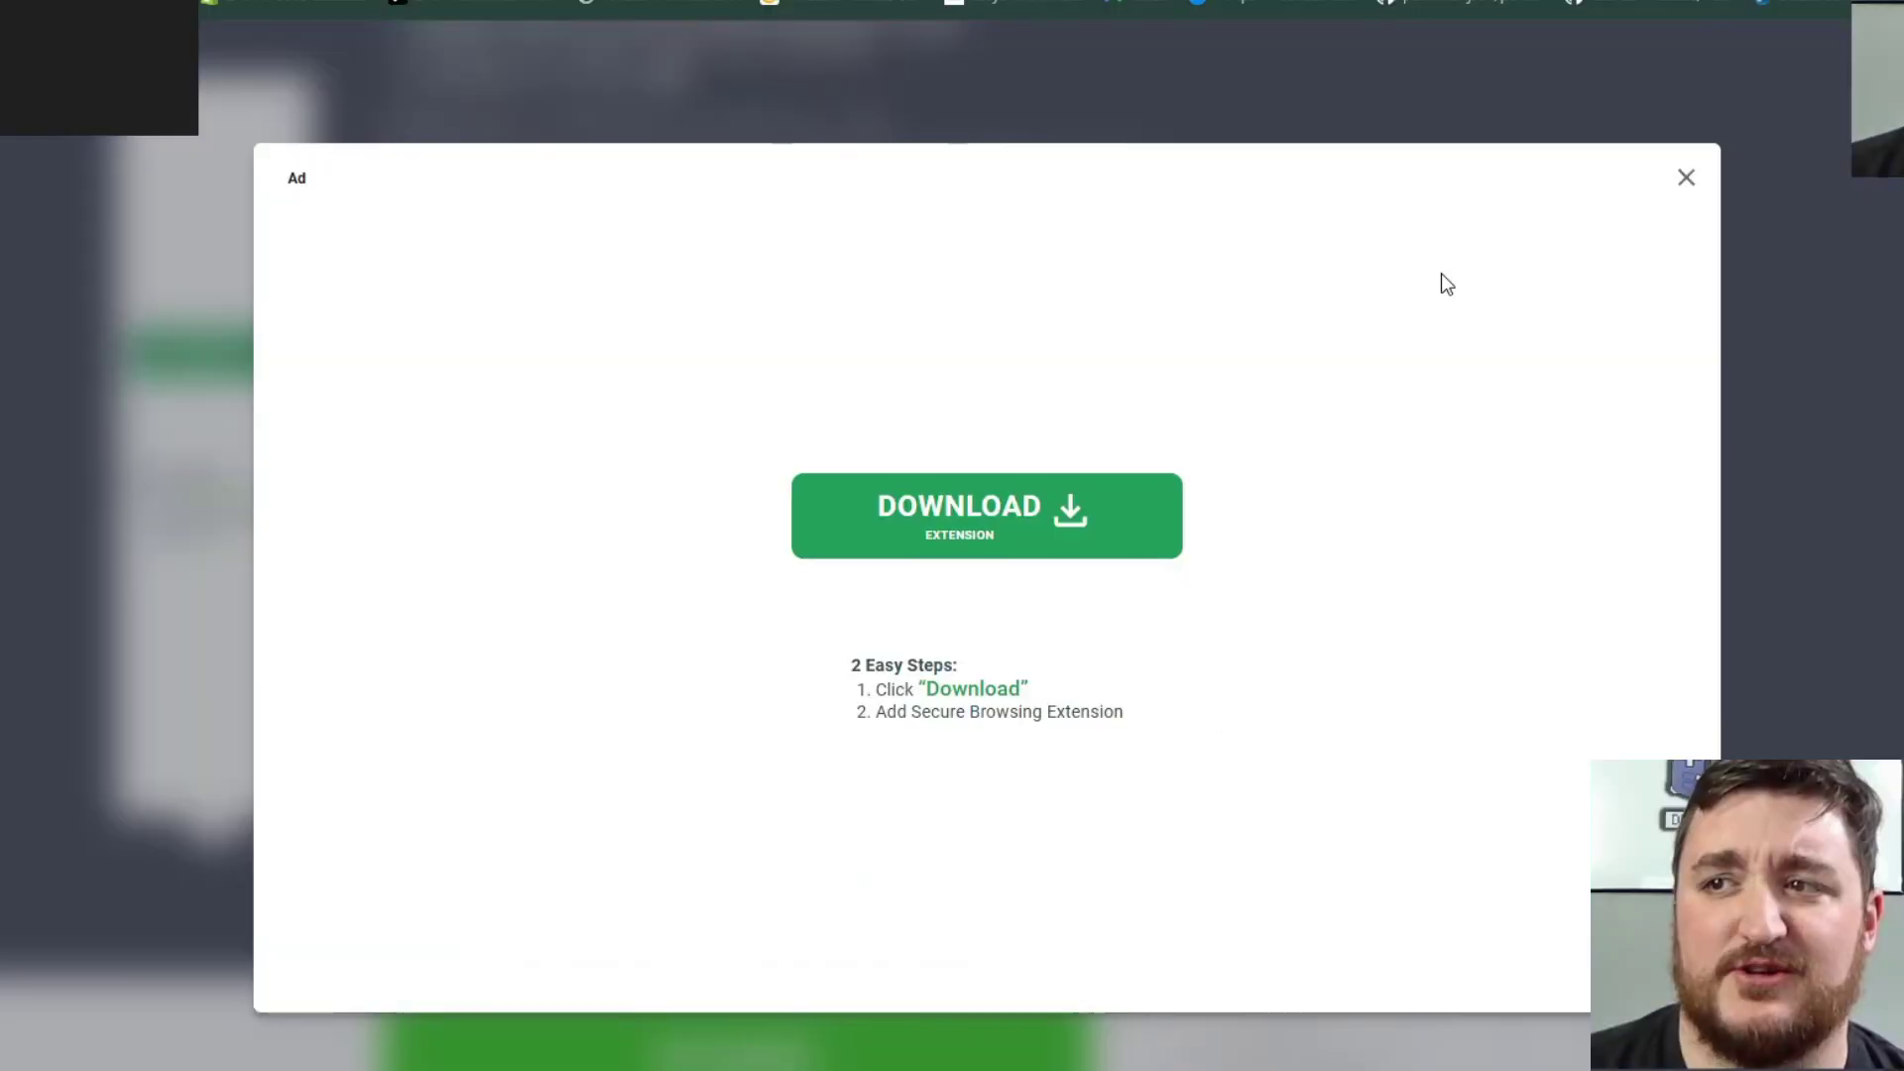
left_click(1686, 180)
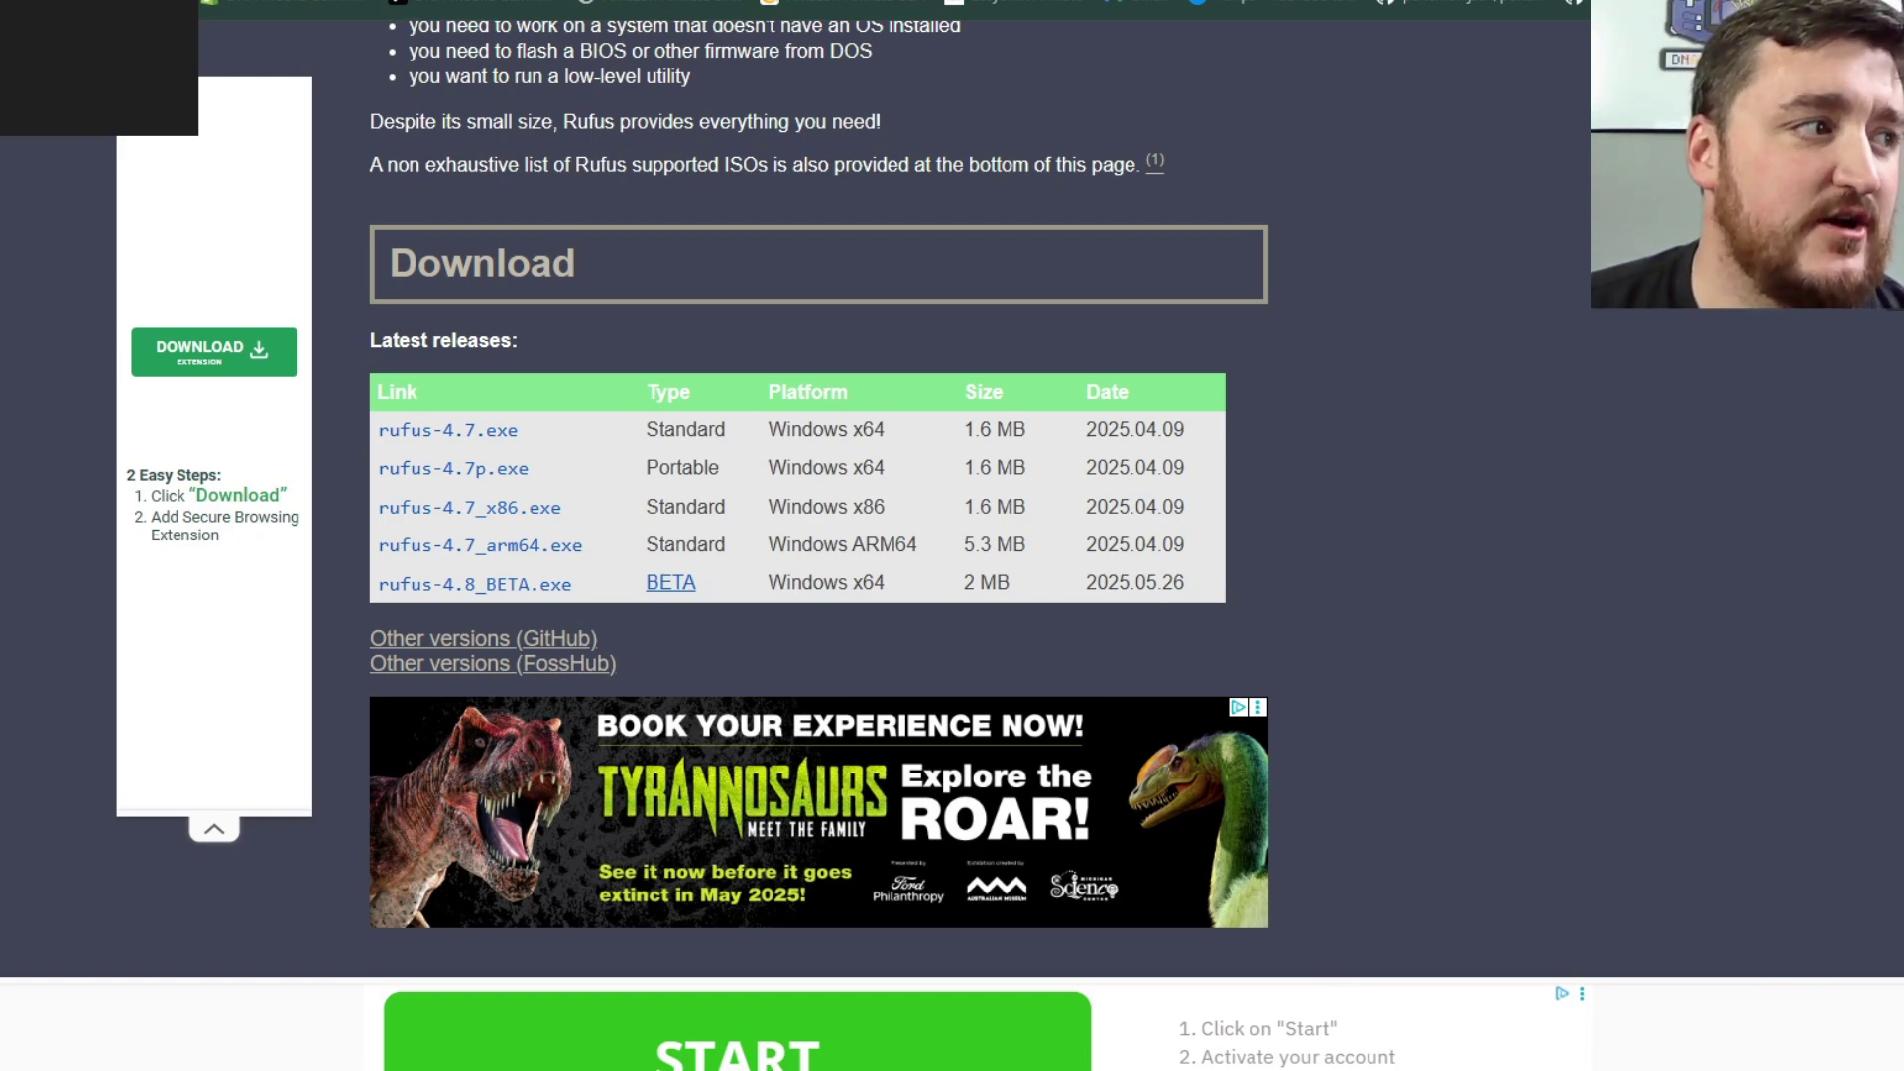
left_click_drag(1297, 106, 1156, 112)
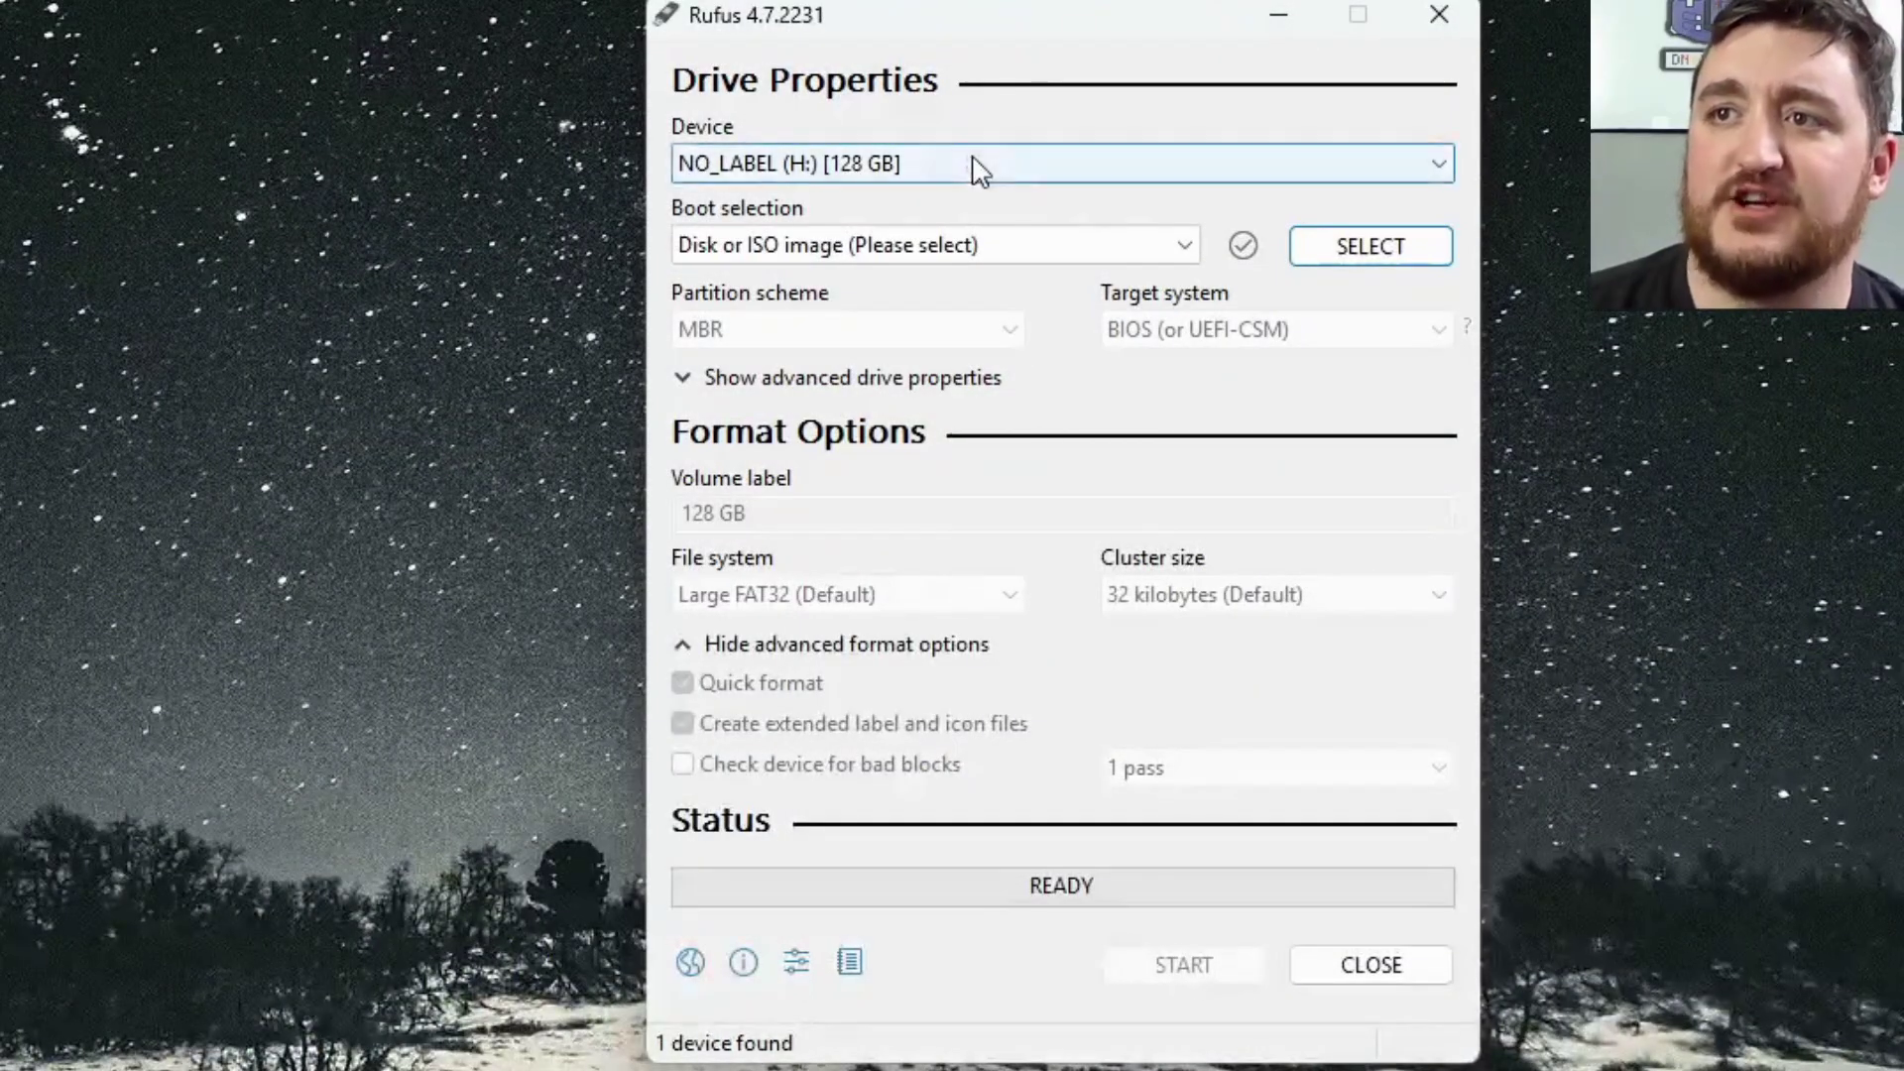
left_click(1001, 213)
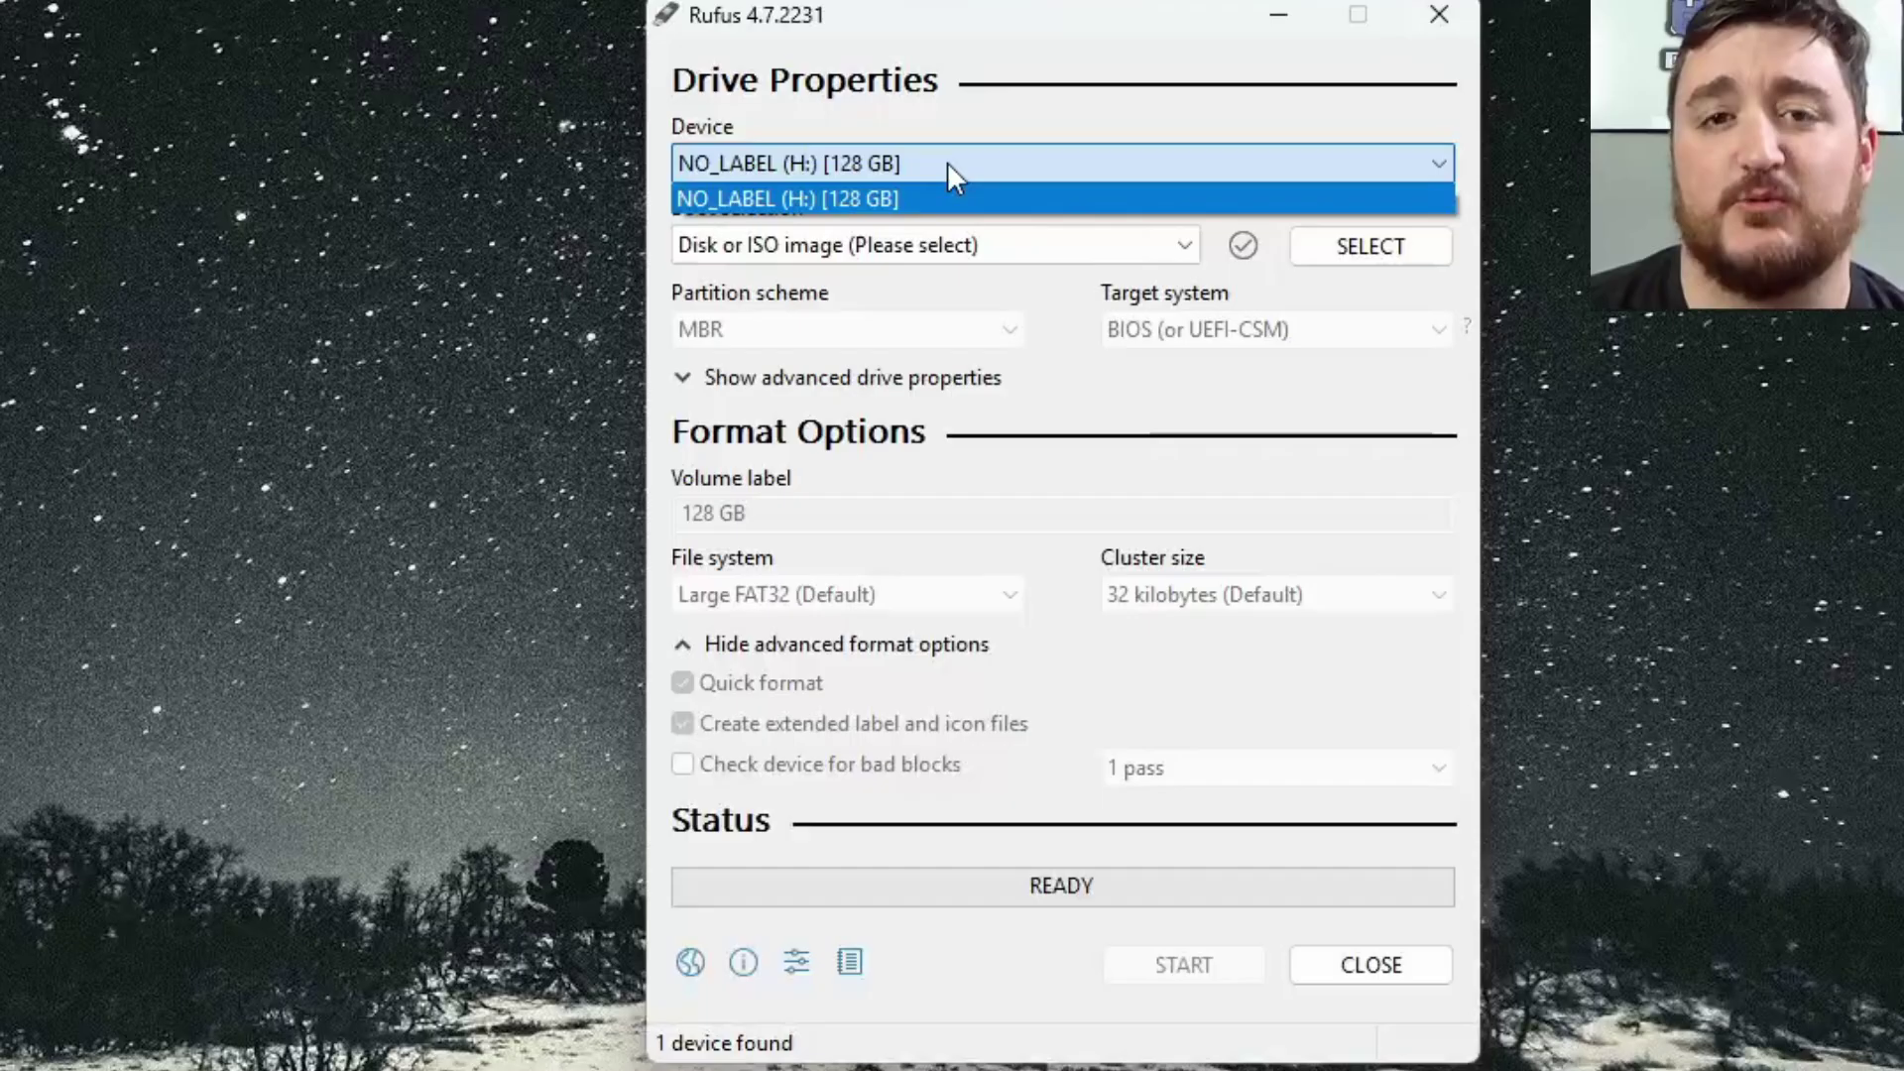
left_click(947, 163)
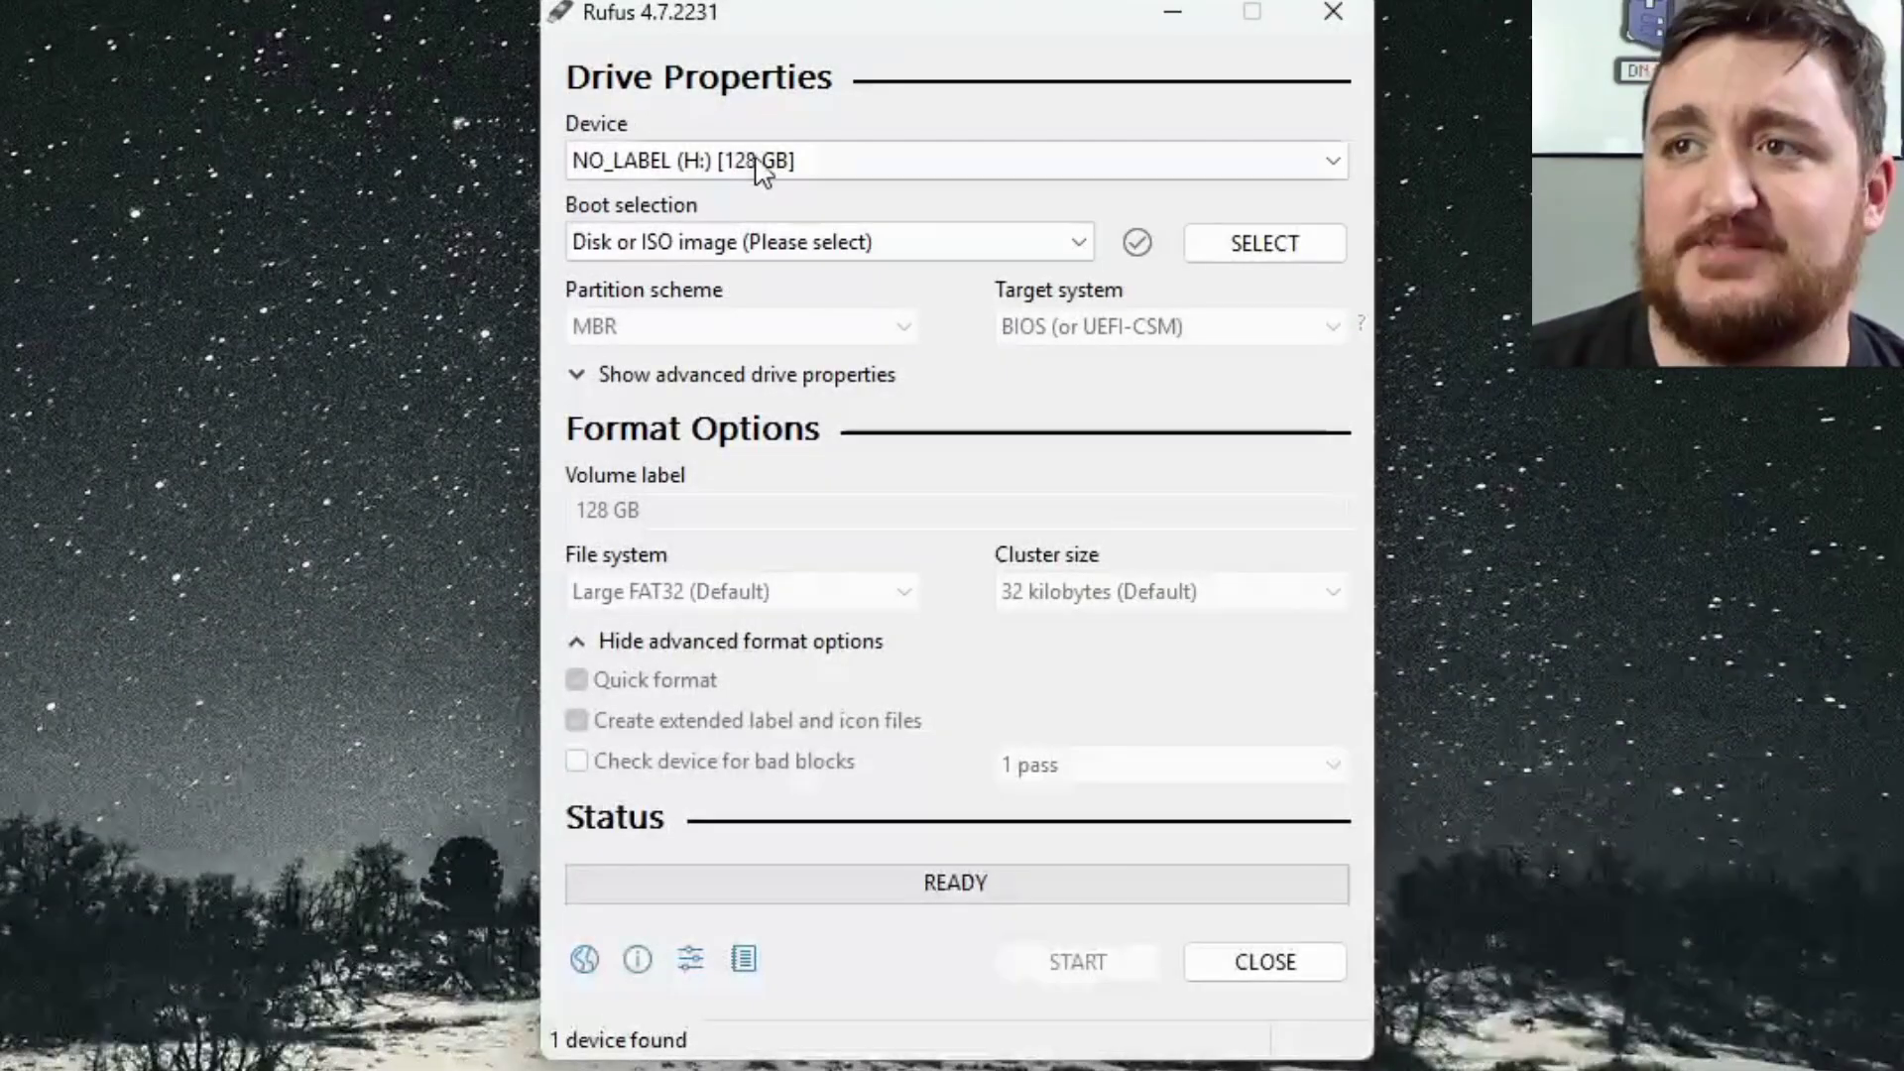
left_click(758, 159)
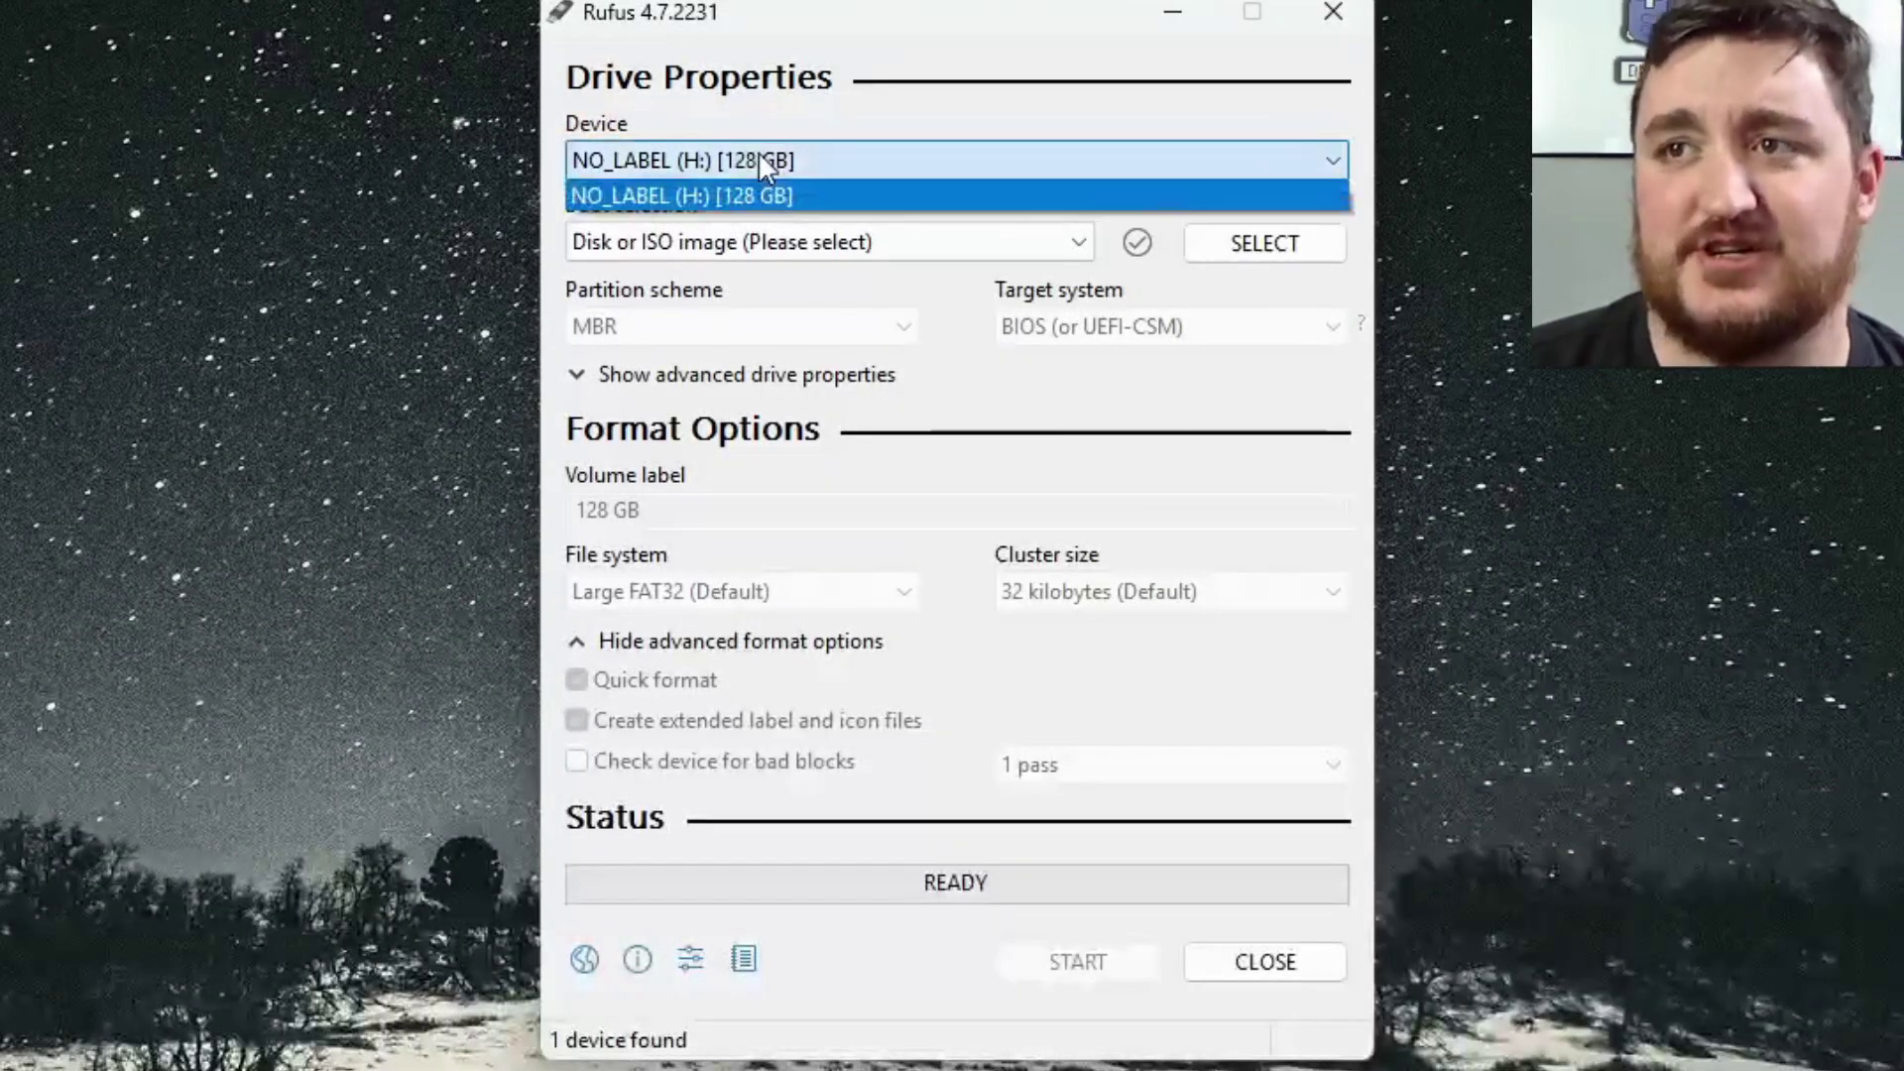
left_click(760, 159)
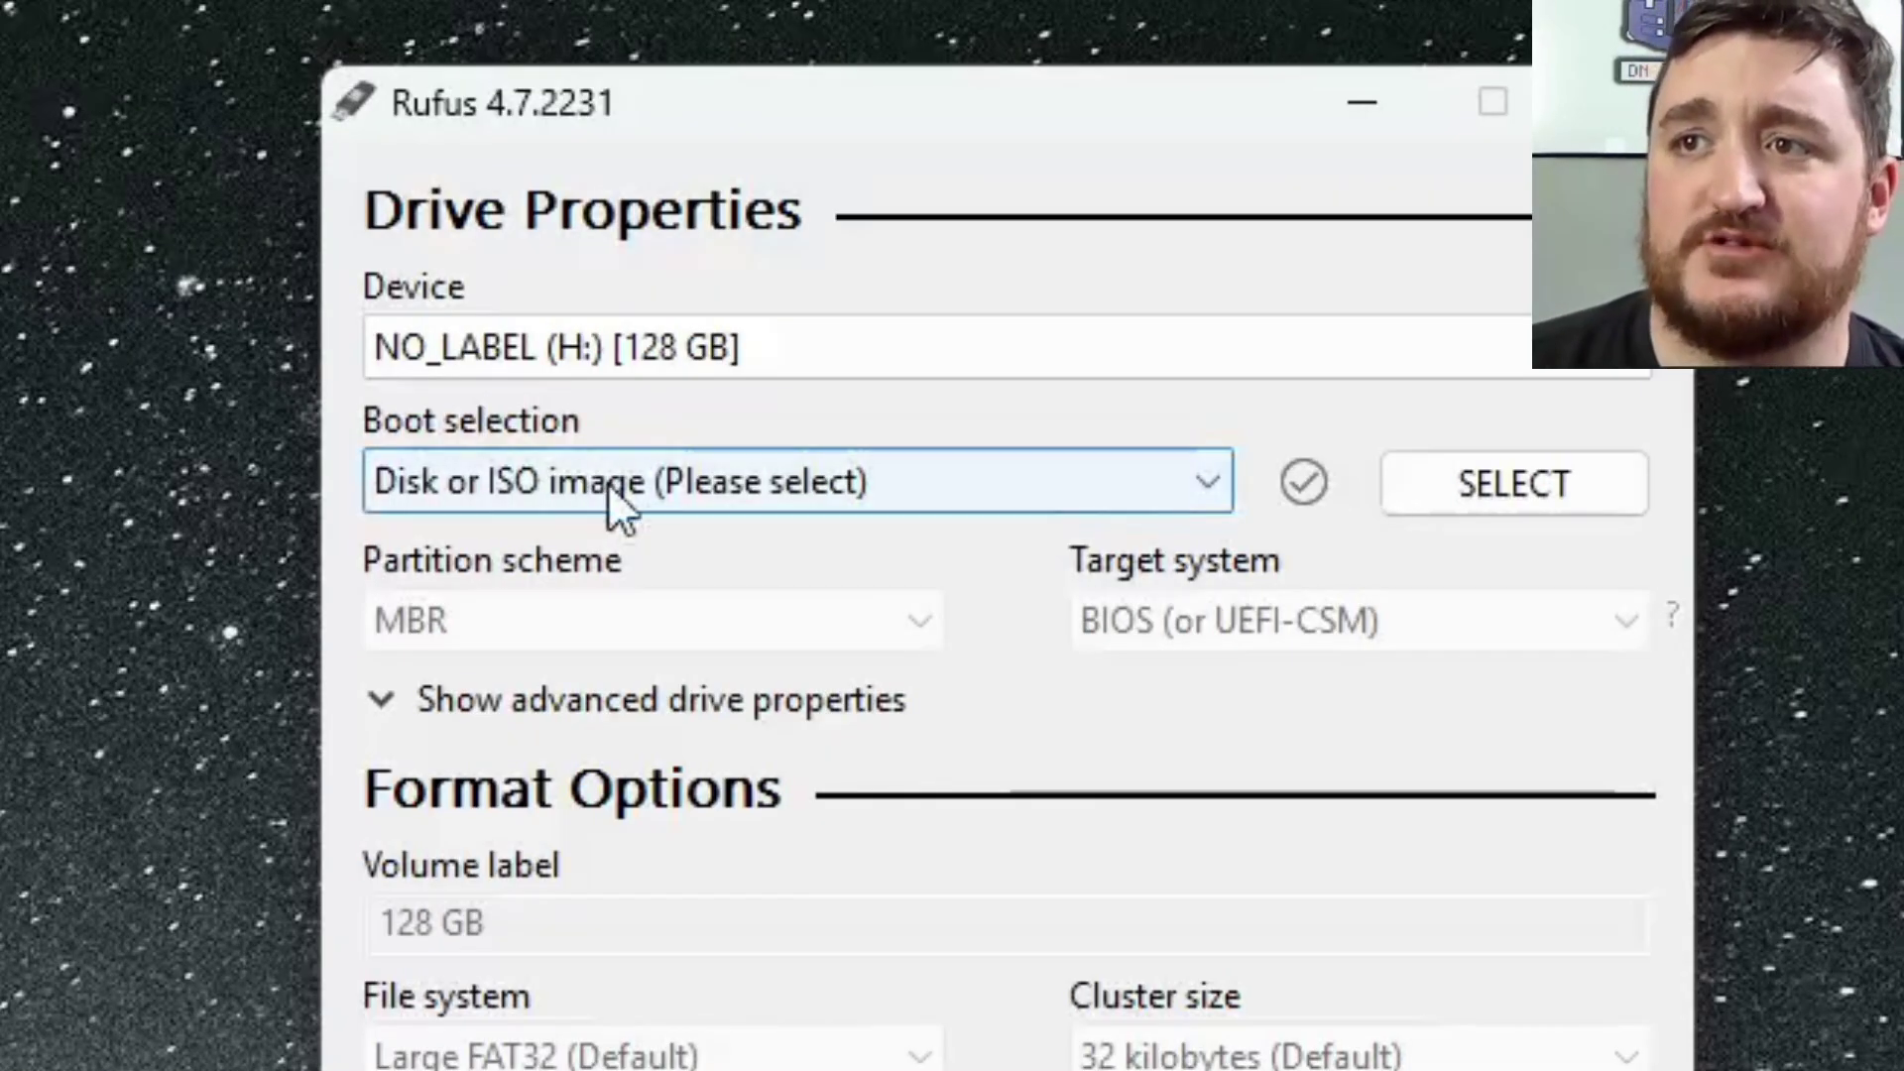
- Make the card non bootable, label it BigCardFat, and disable extended label and icon files
left_click(716, 245)
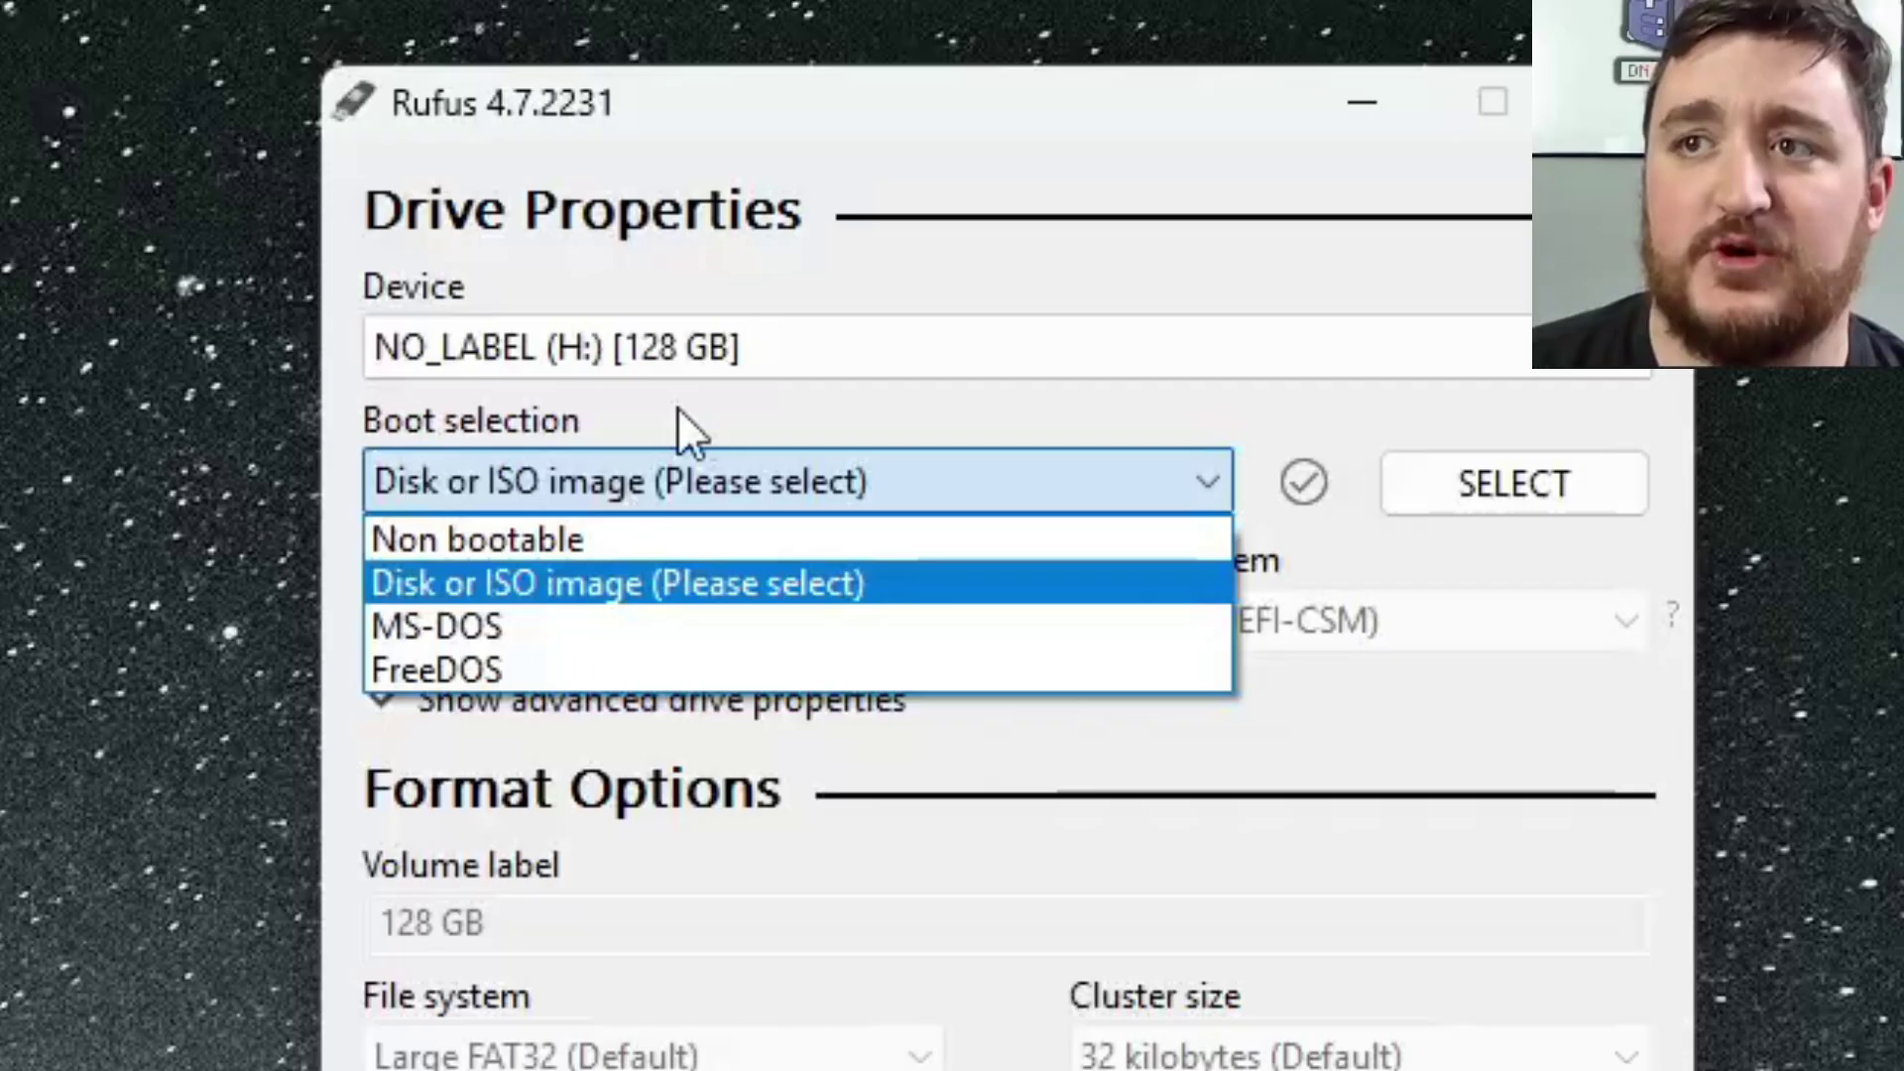
left_click(502, 535)
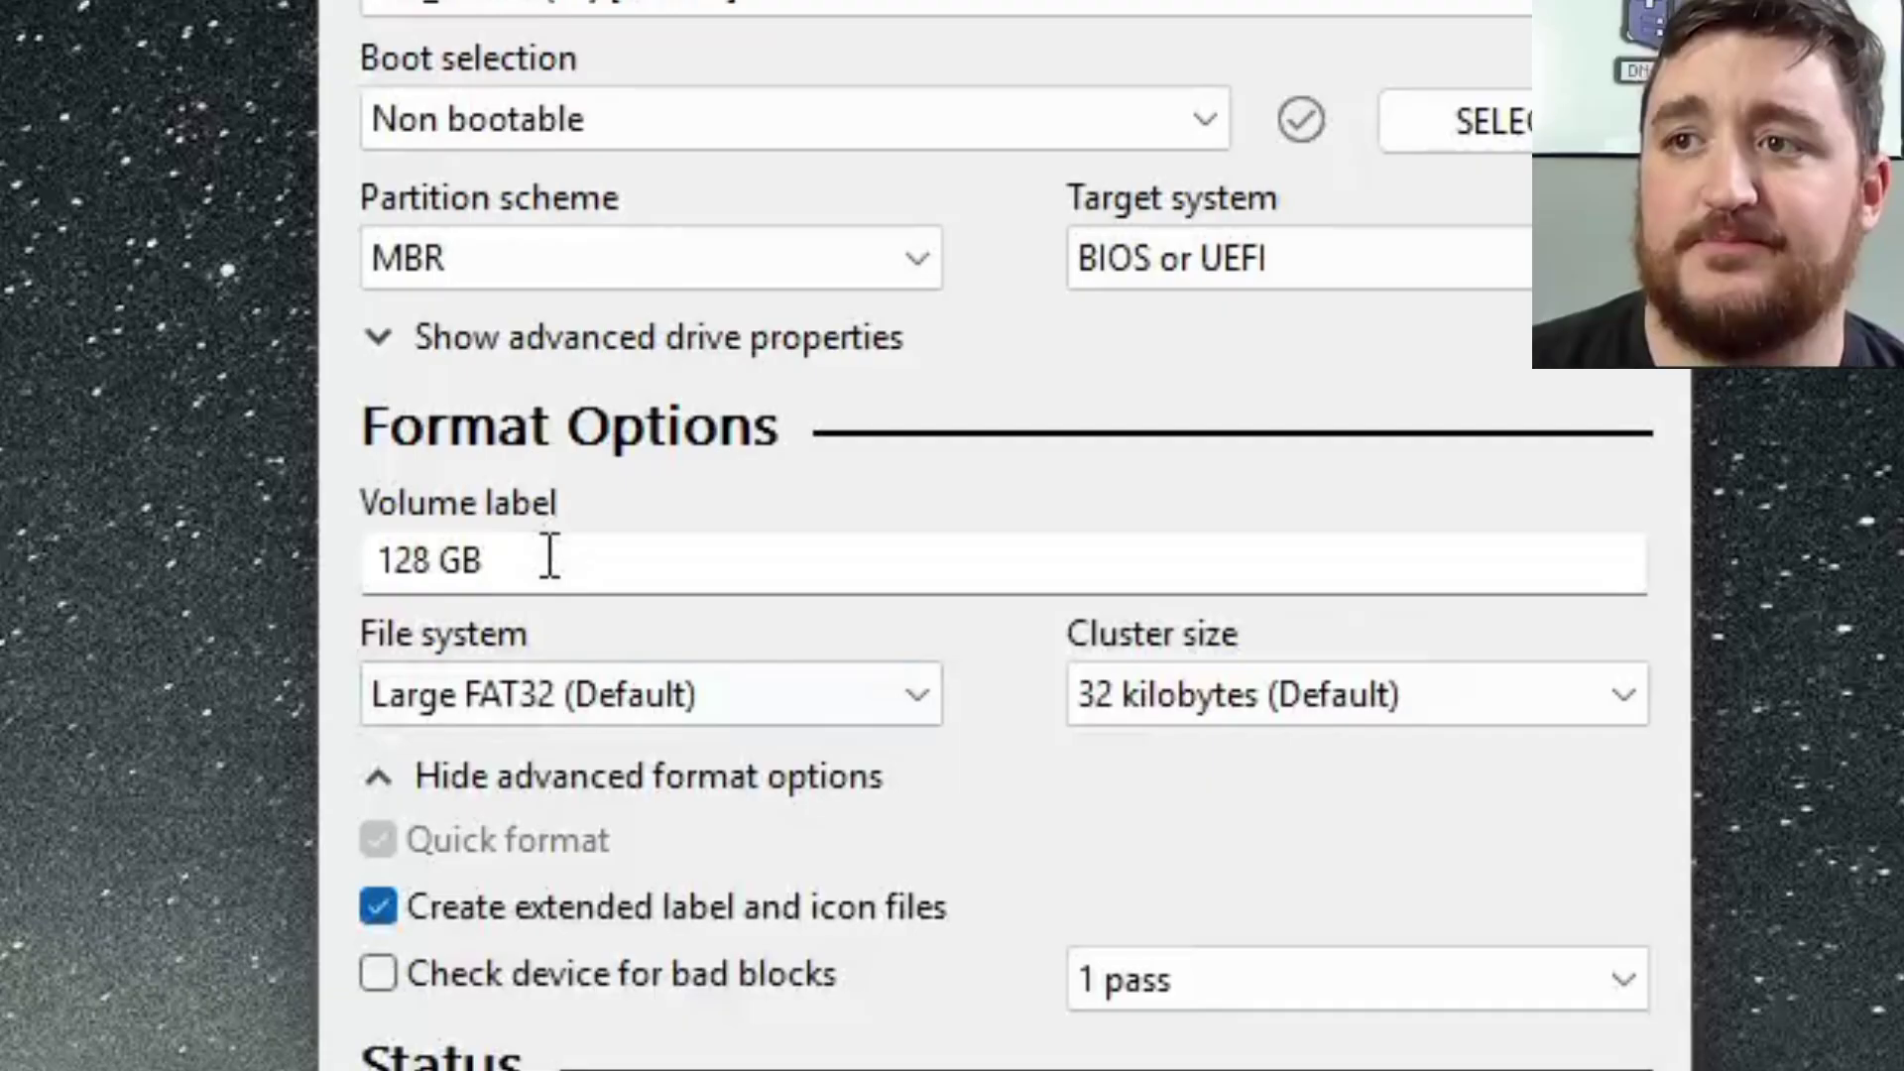
left_click_drag(550, 558, 377, 562)
key("BackSpace")
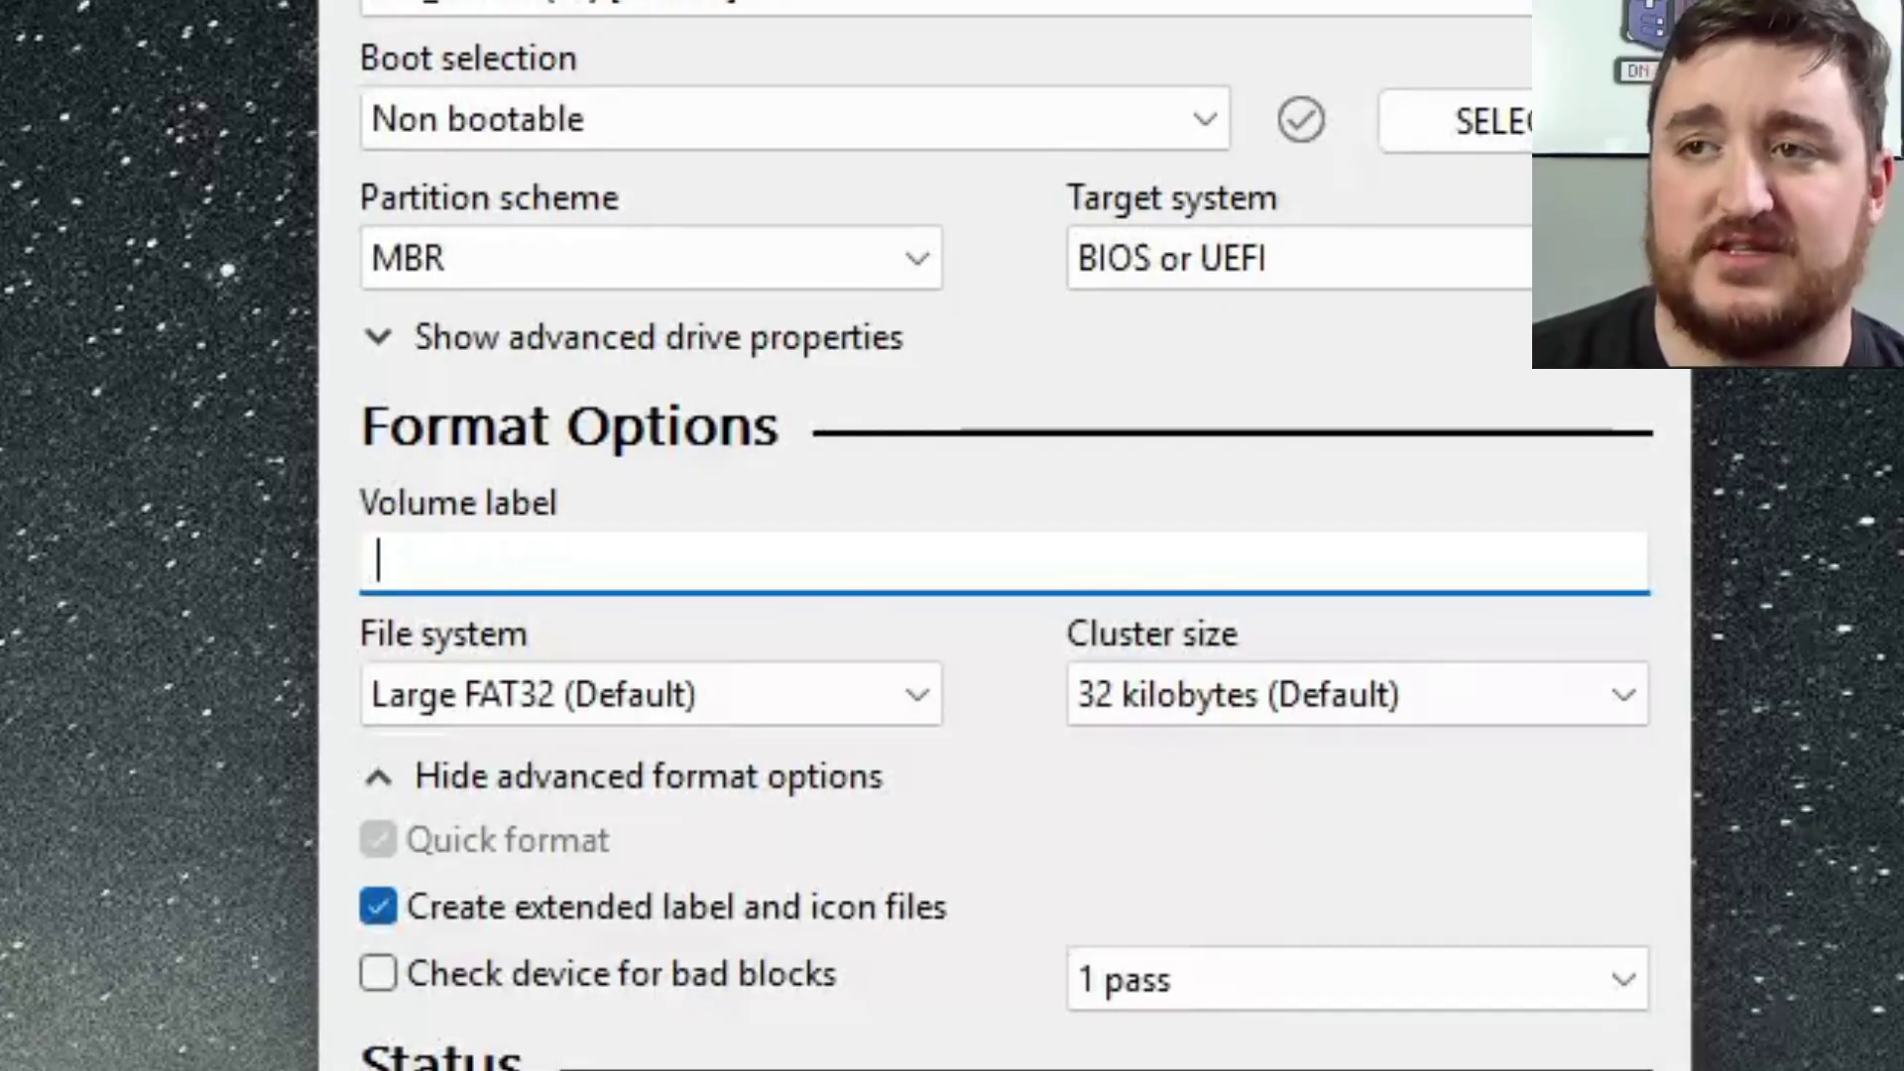
type("BigCar")
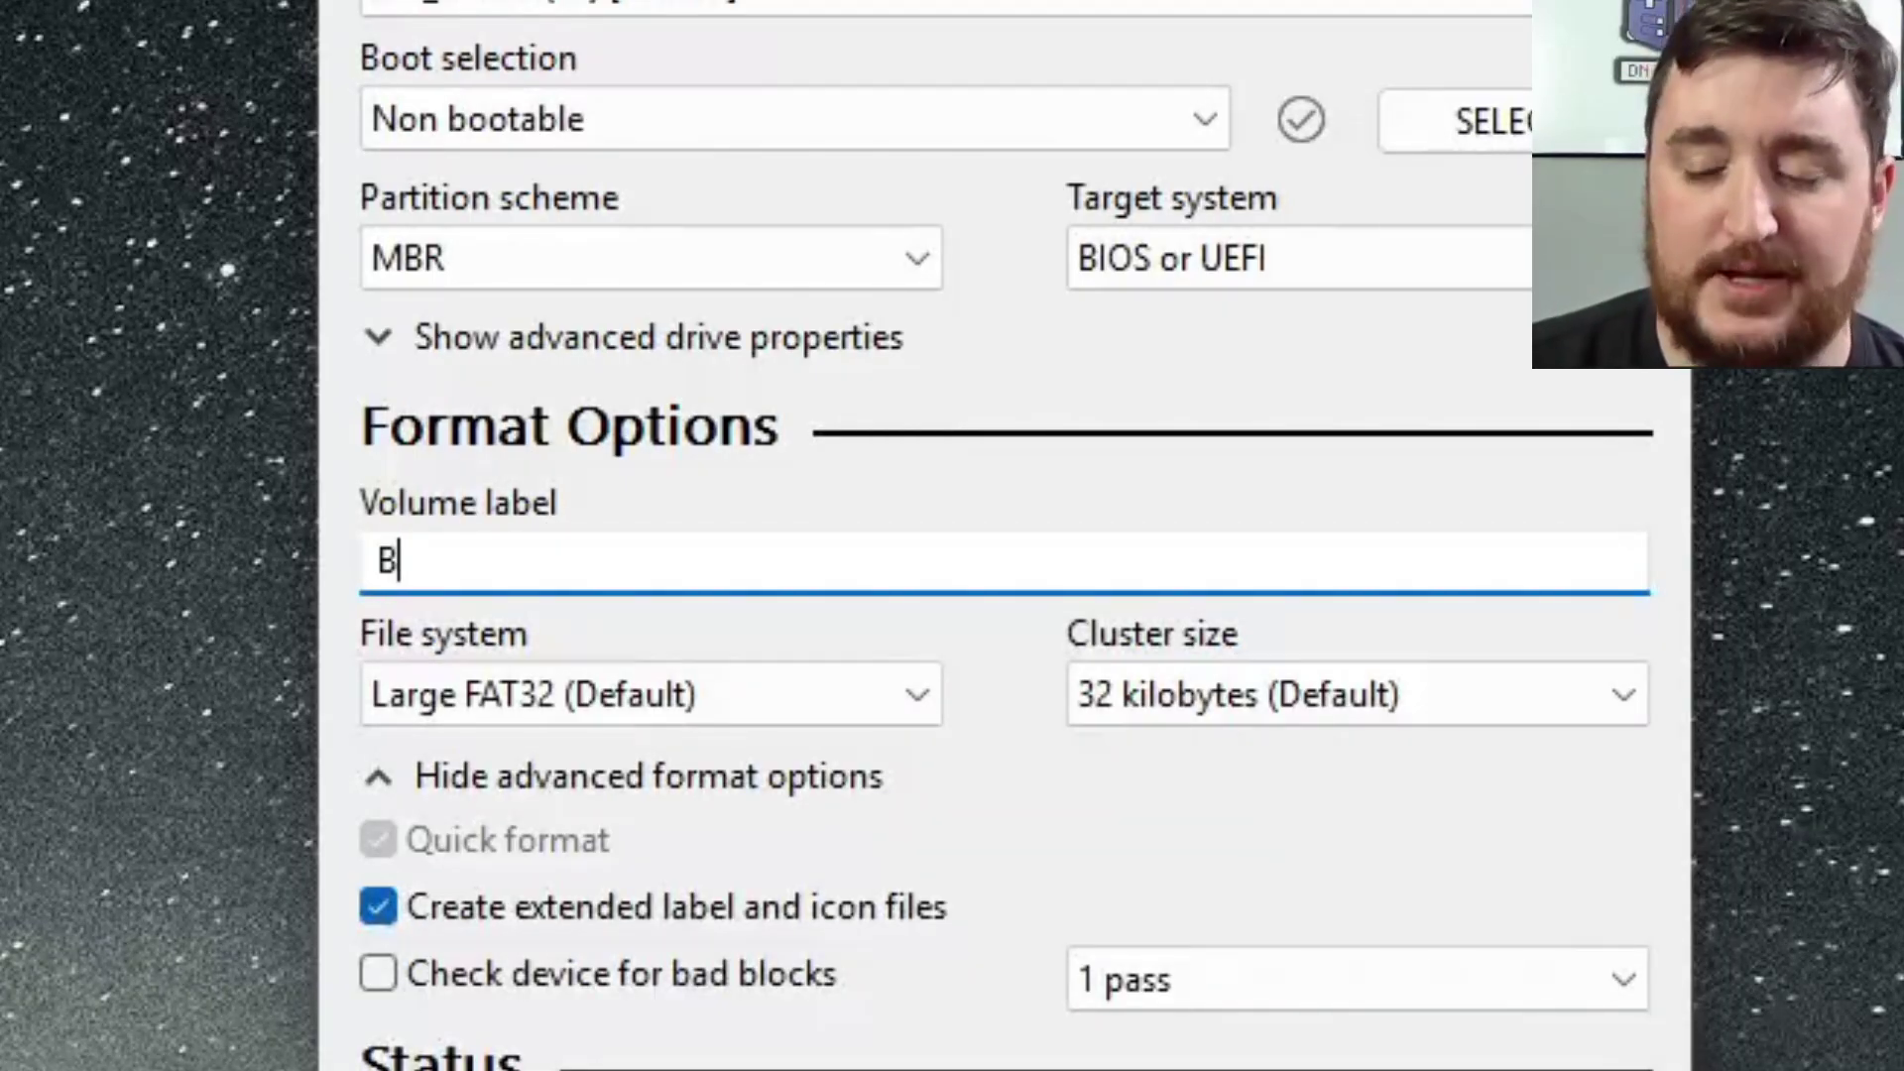
type("dFat")
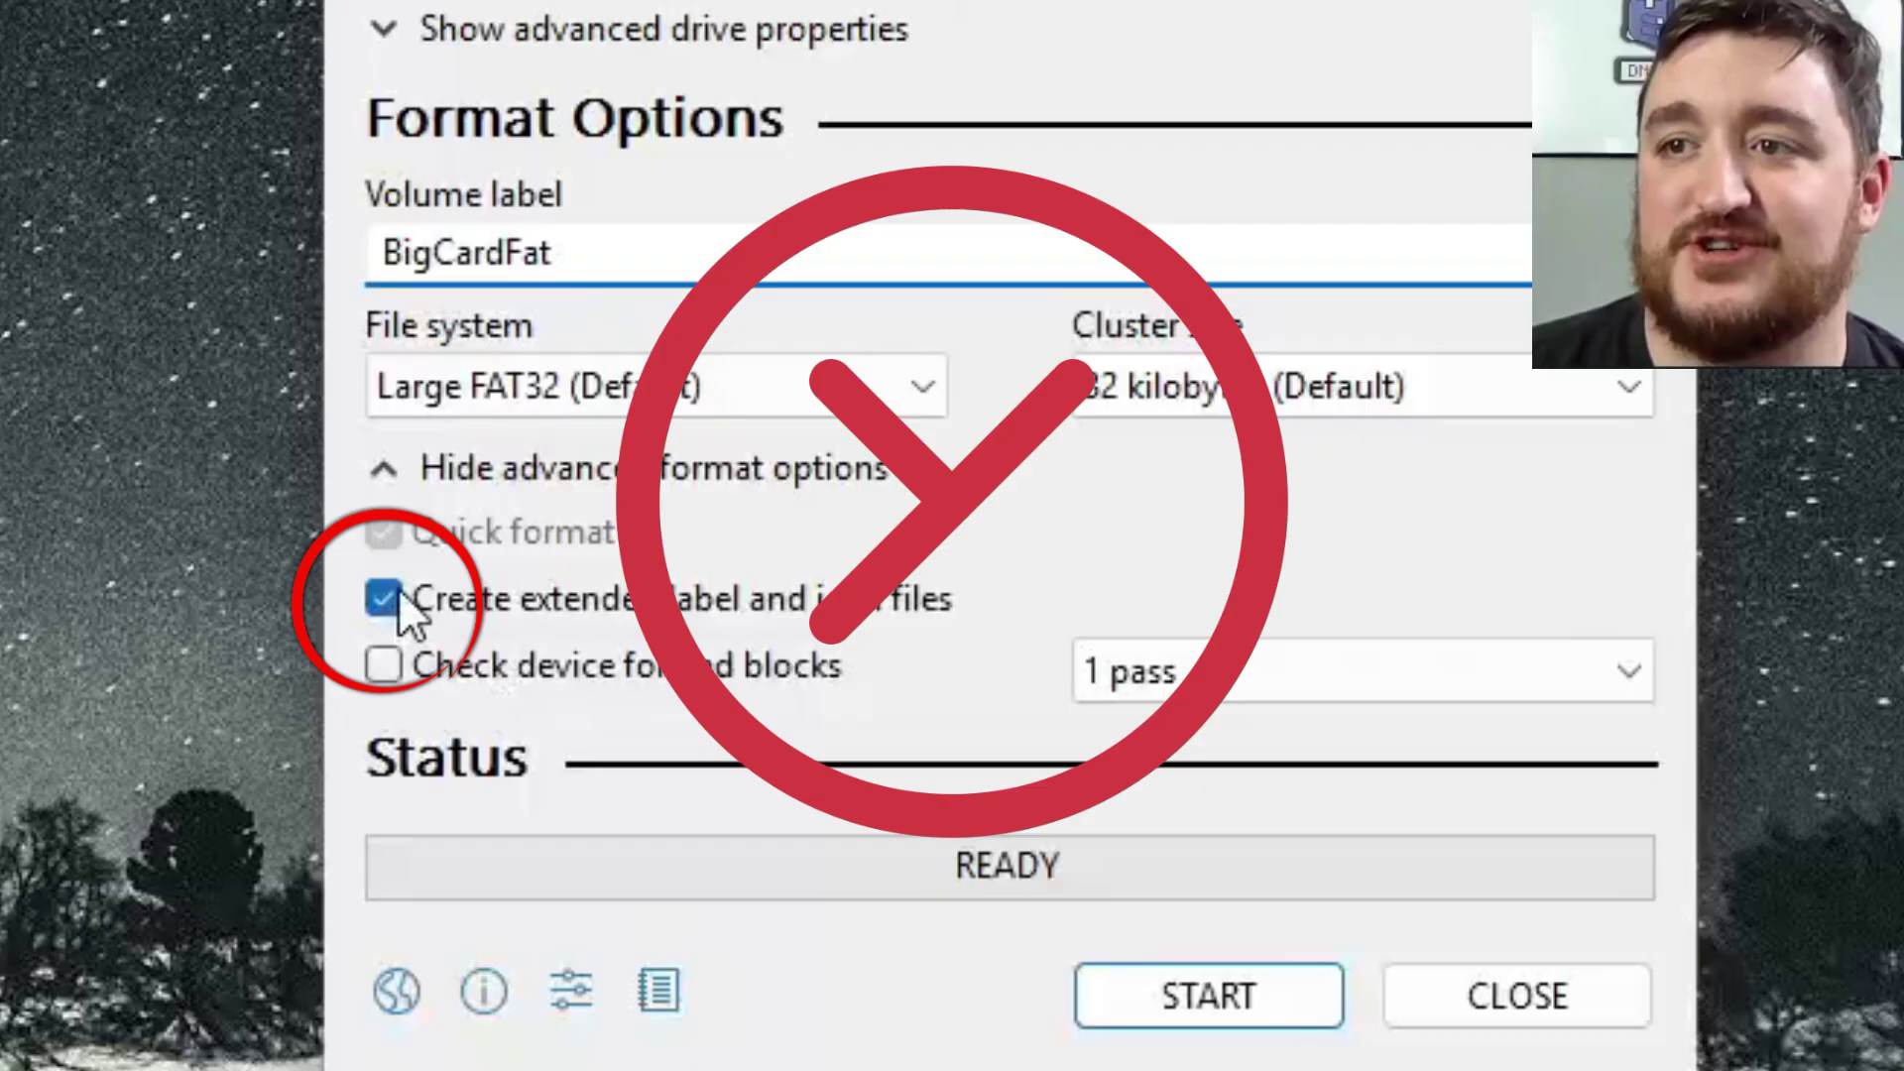
left_click(400, 591)
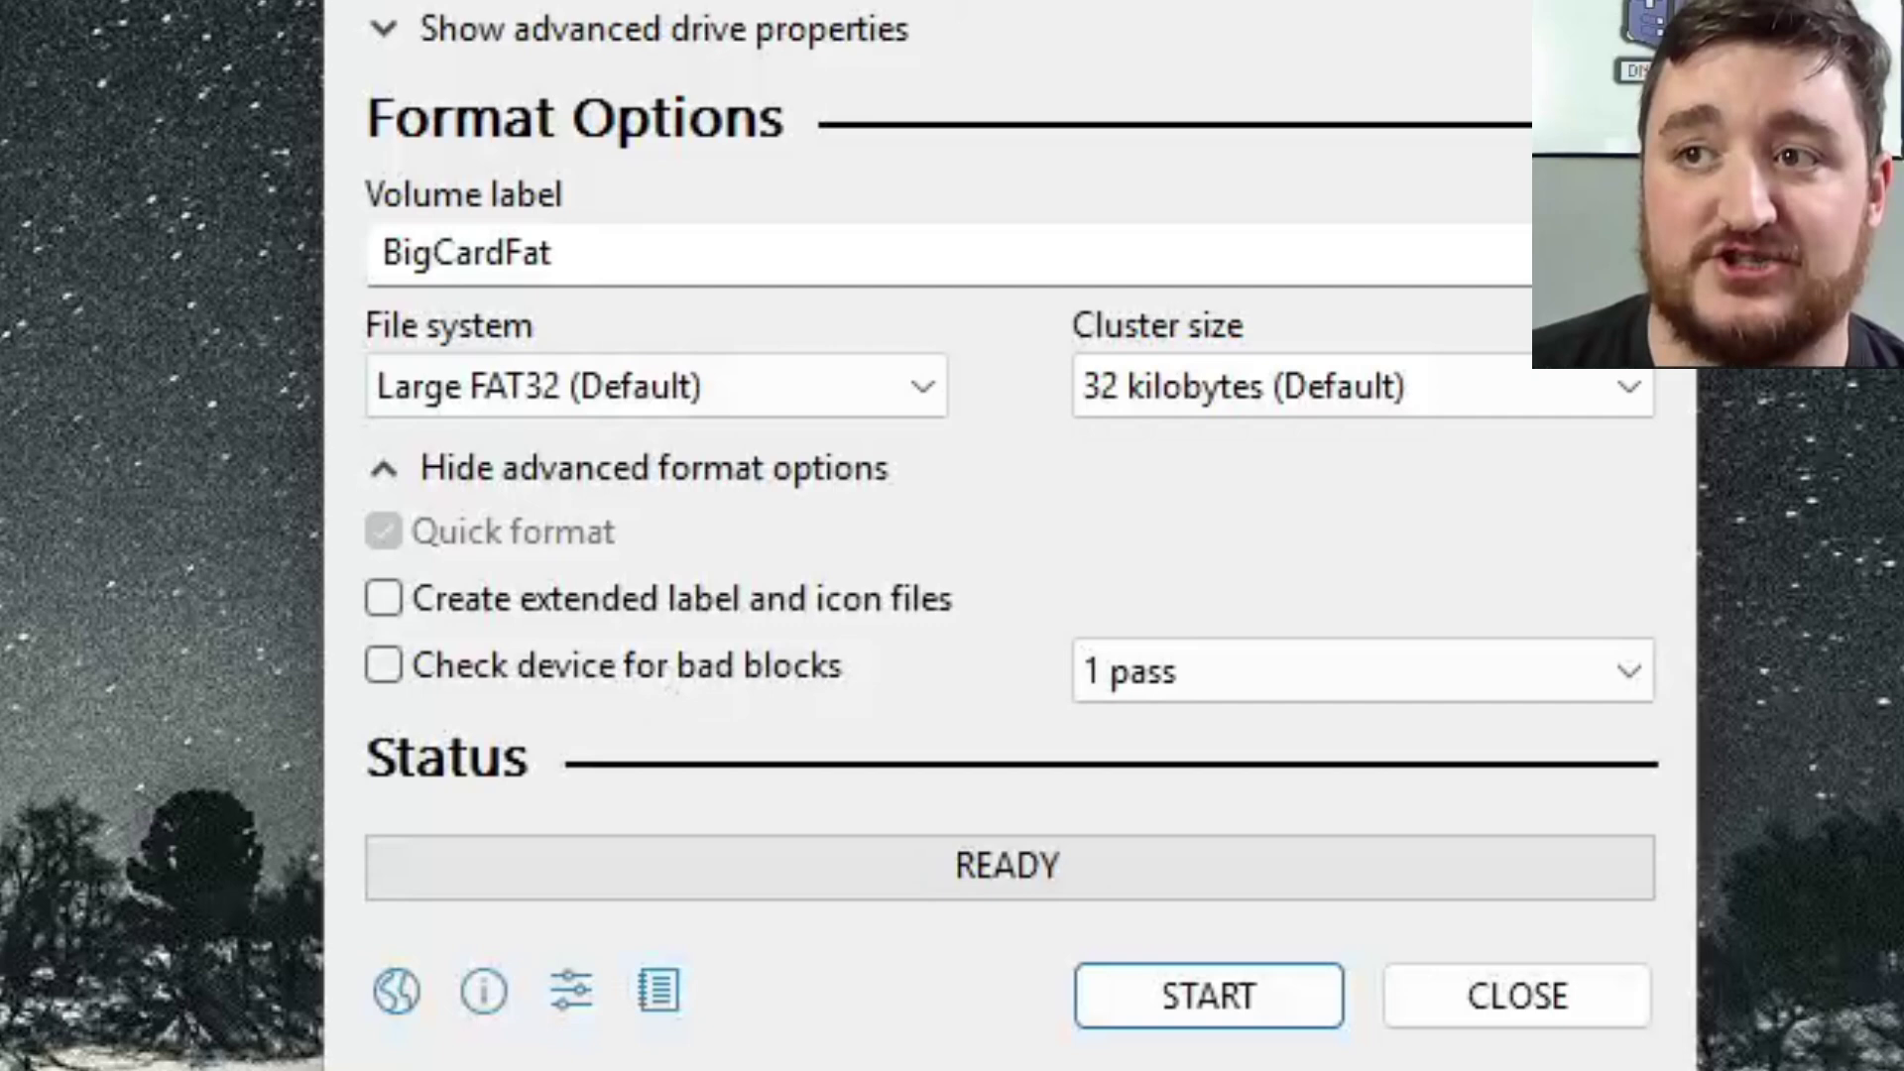
- Keep Large FAT32 as the file system with 32 kilobyte clusters
left_click(636, 389)
left_click(521, 433)
left_click(1349, 379)
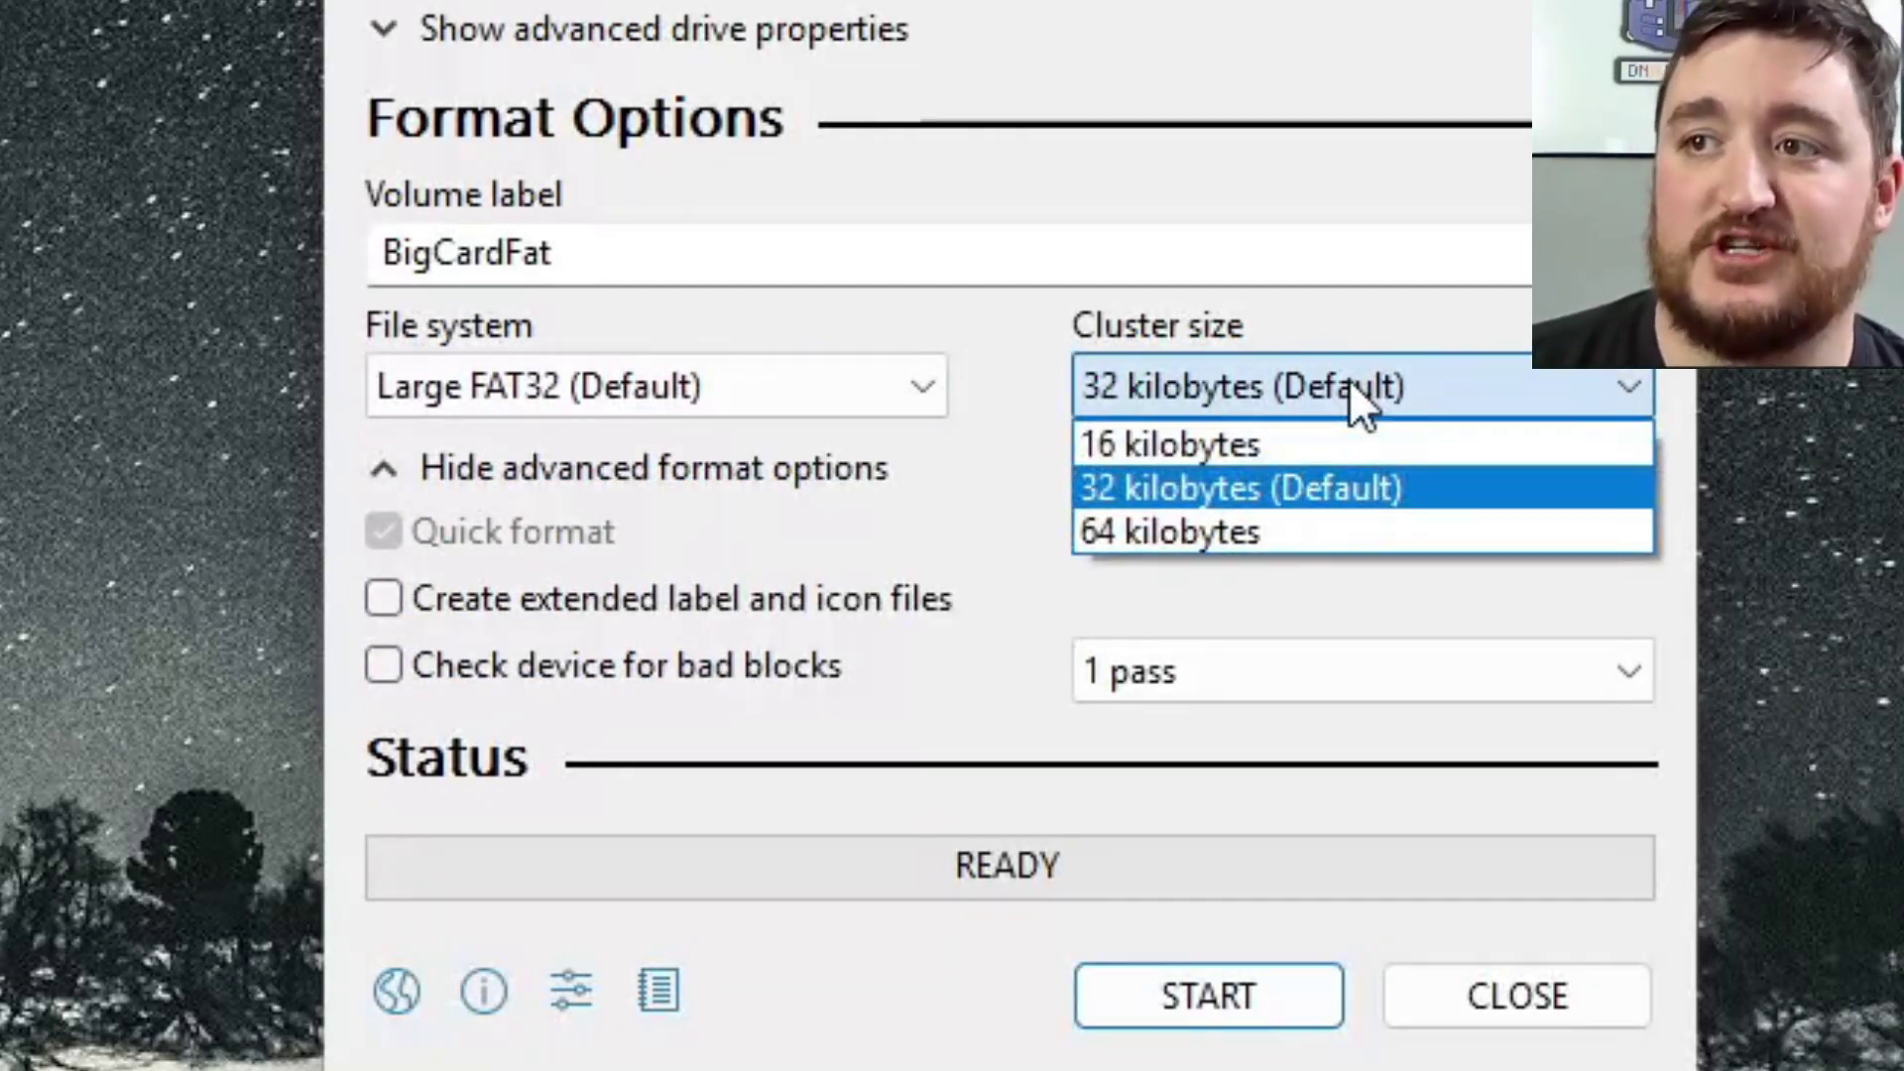
left_click(1350, 379)
left_click(1346, 380)
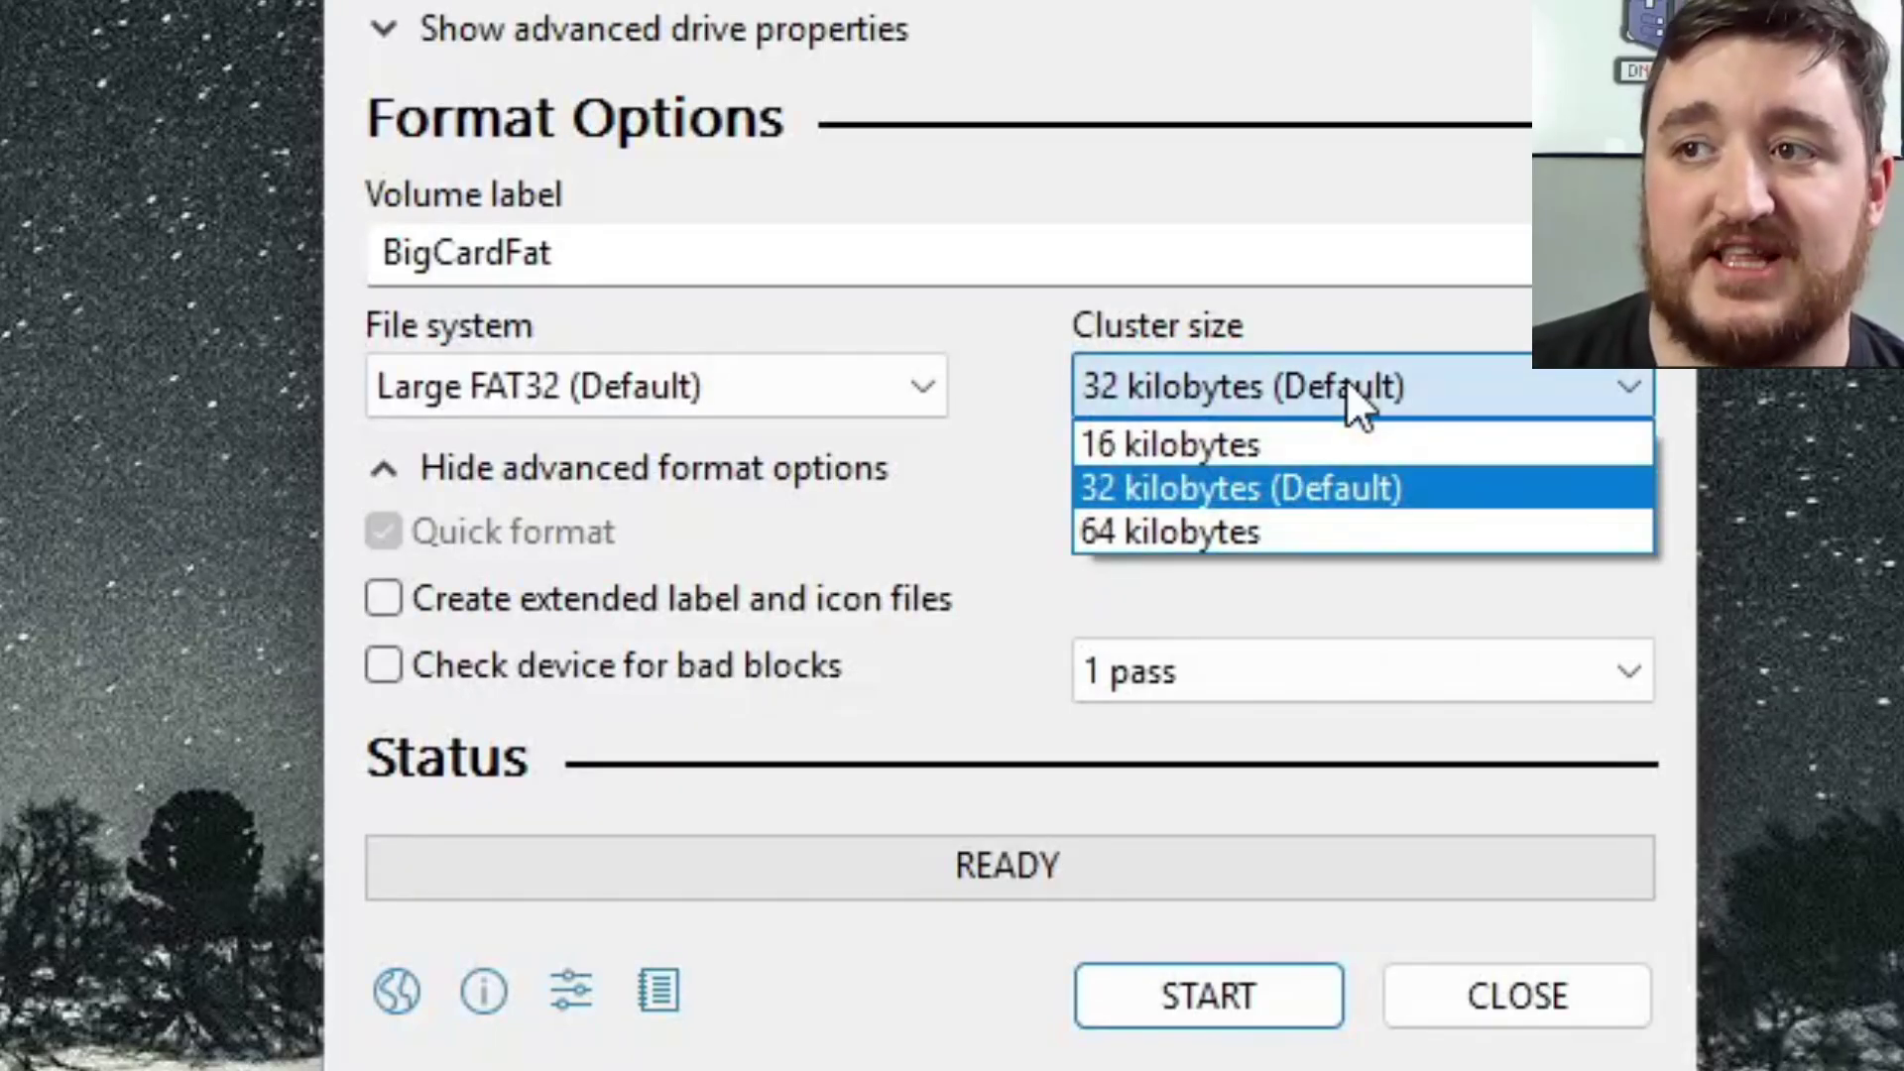
left_click(1280, 495)
left_click(1401, 392)
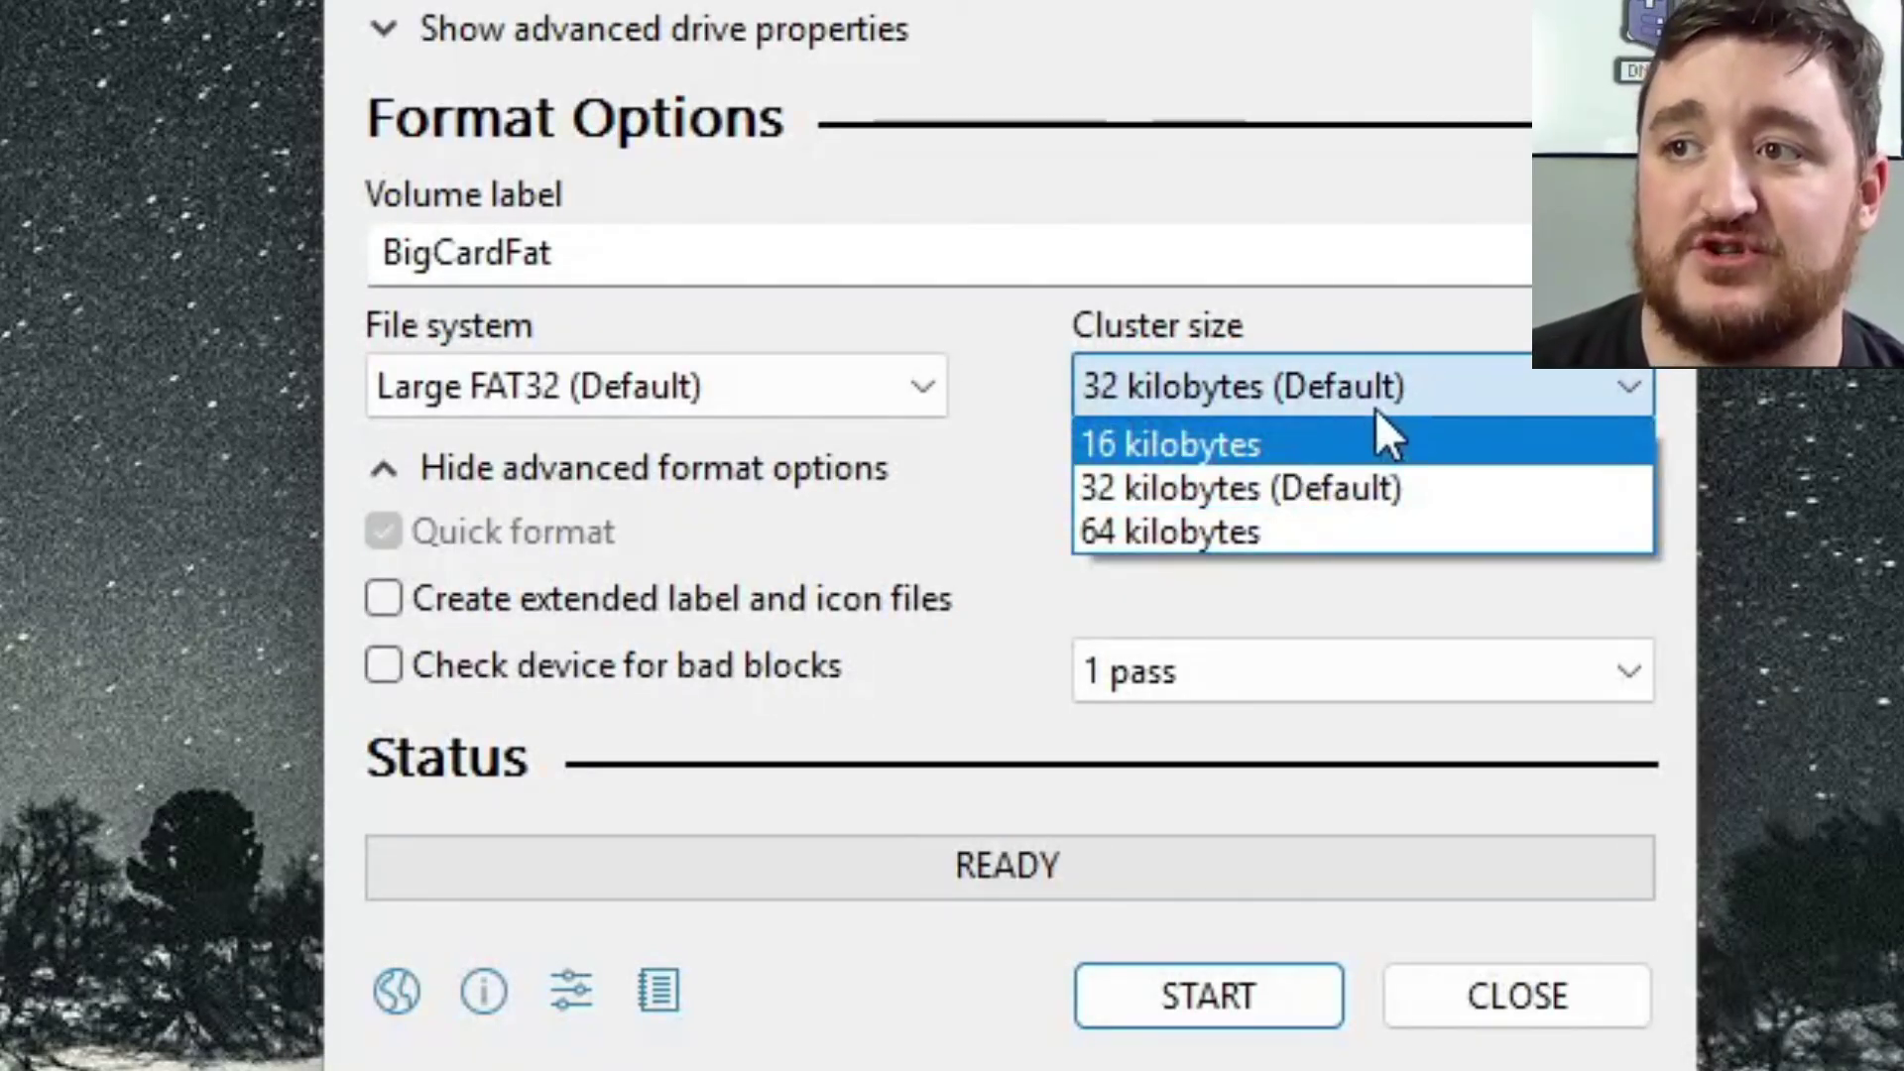
left_click(1296, 499)
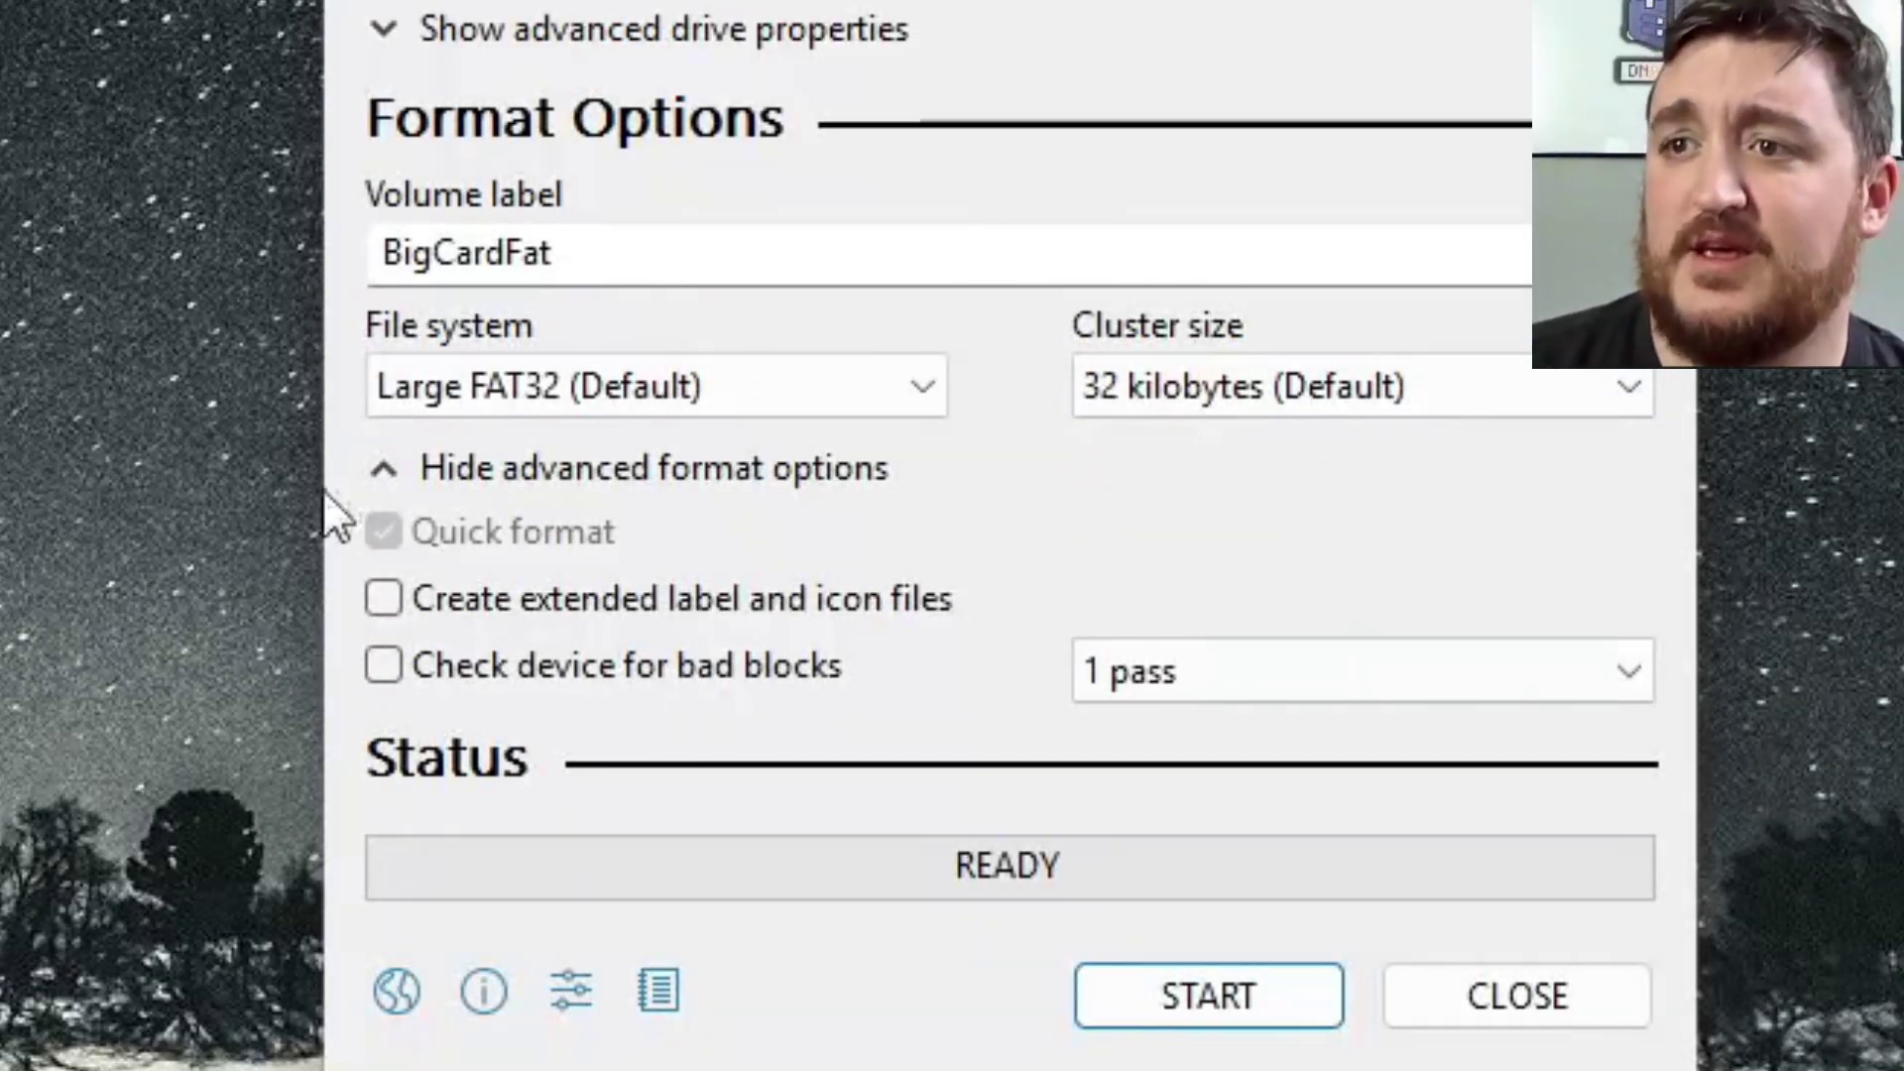
- Start formatting the 128 GB card and confirm that all its data will be erased
left_click(1222, 1006)
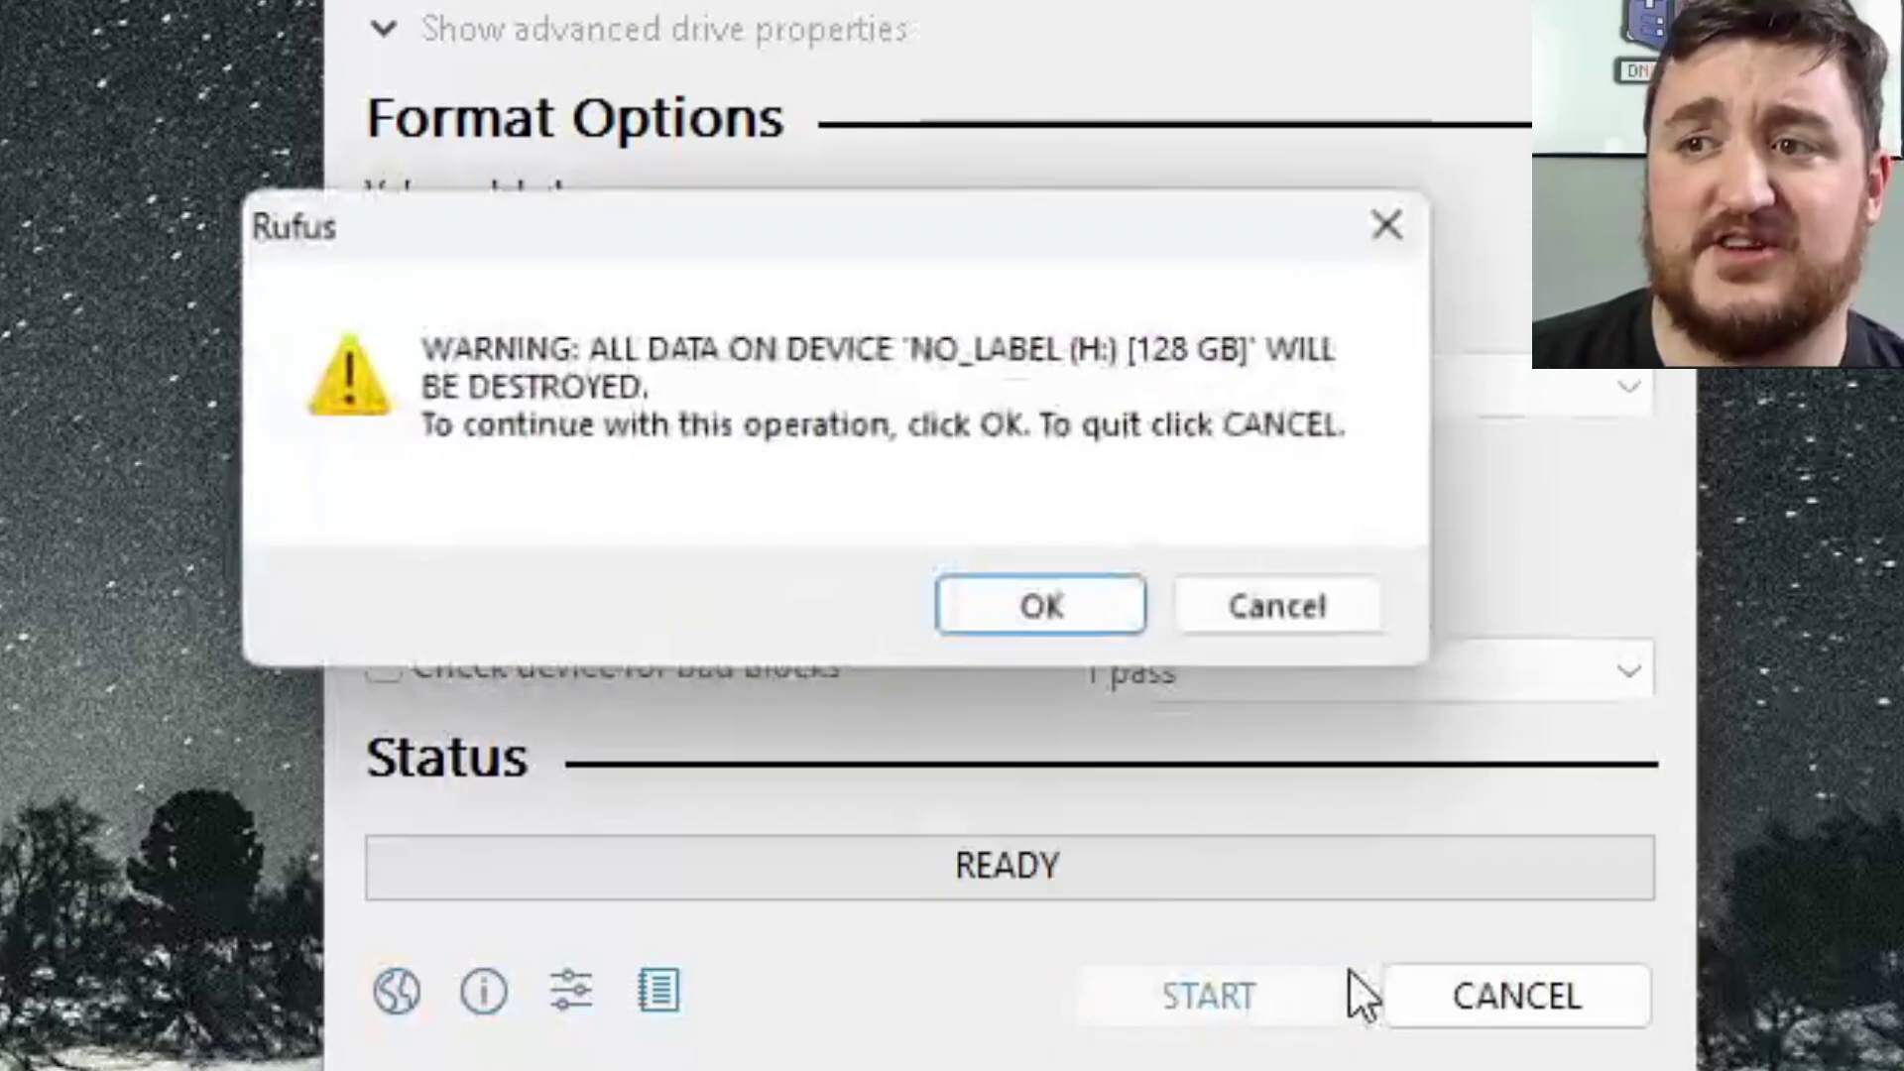
left_click(1075, 612)
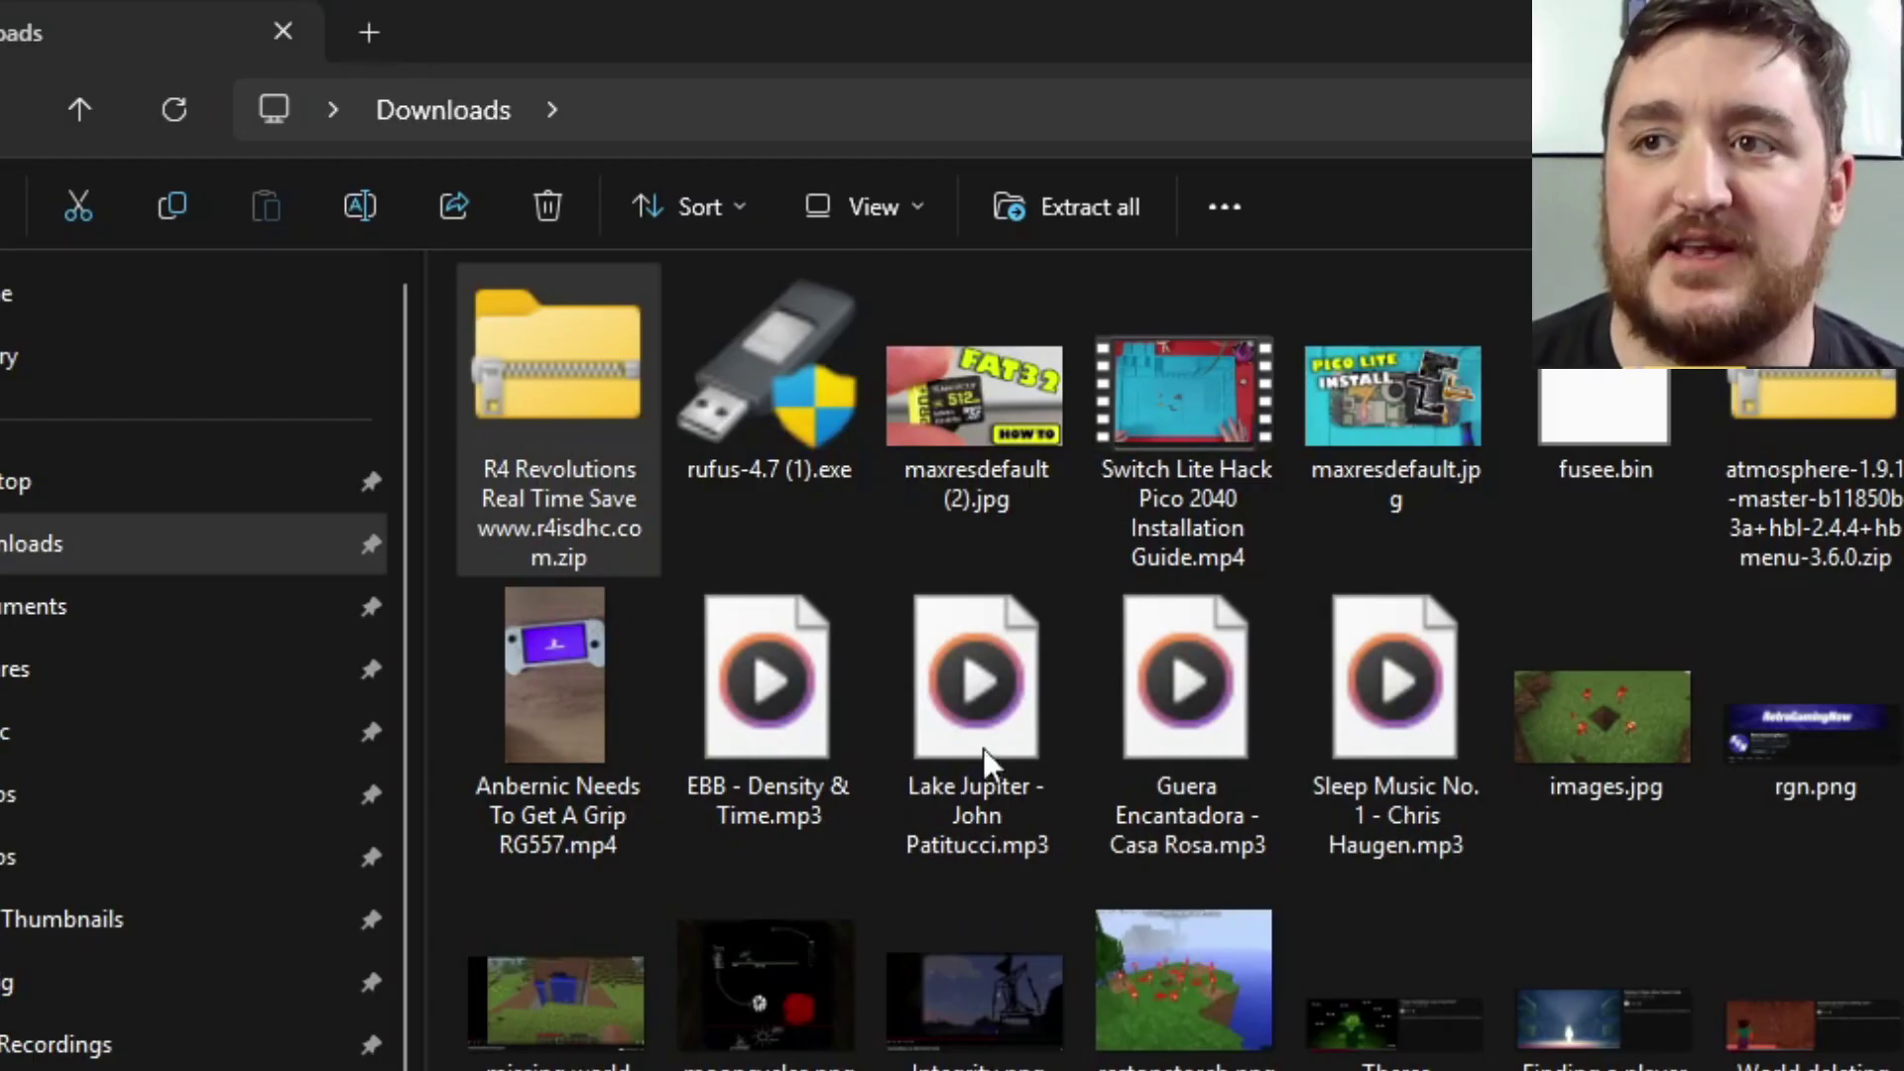
- Open the R4 Revolutions zip and copy all of its files and folders
left_click(567, 487)
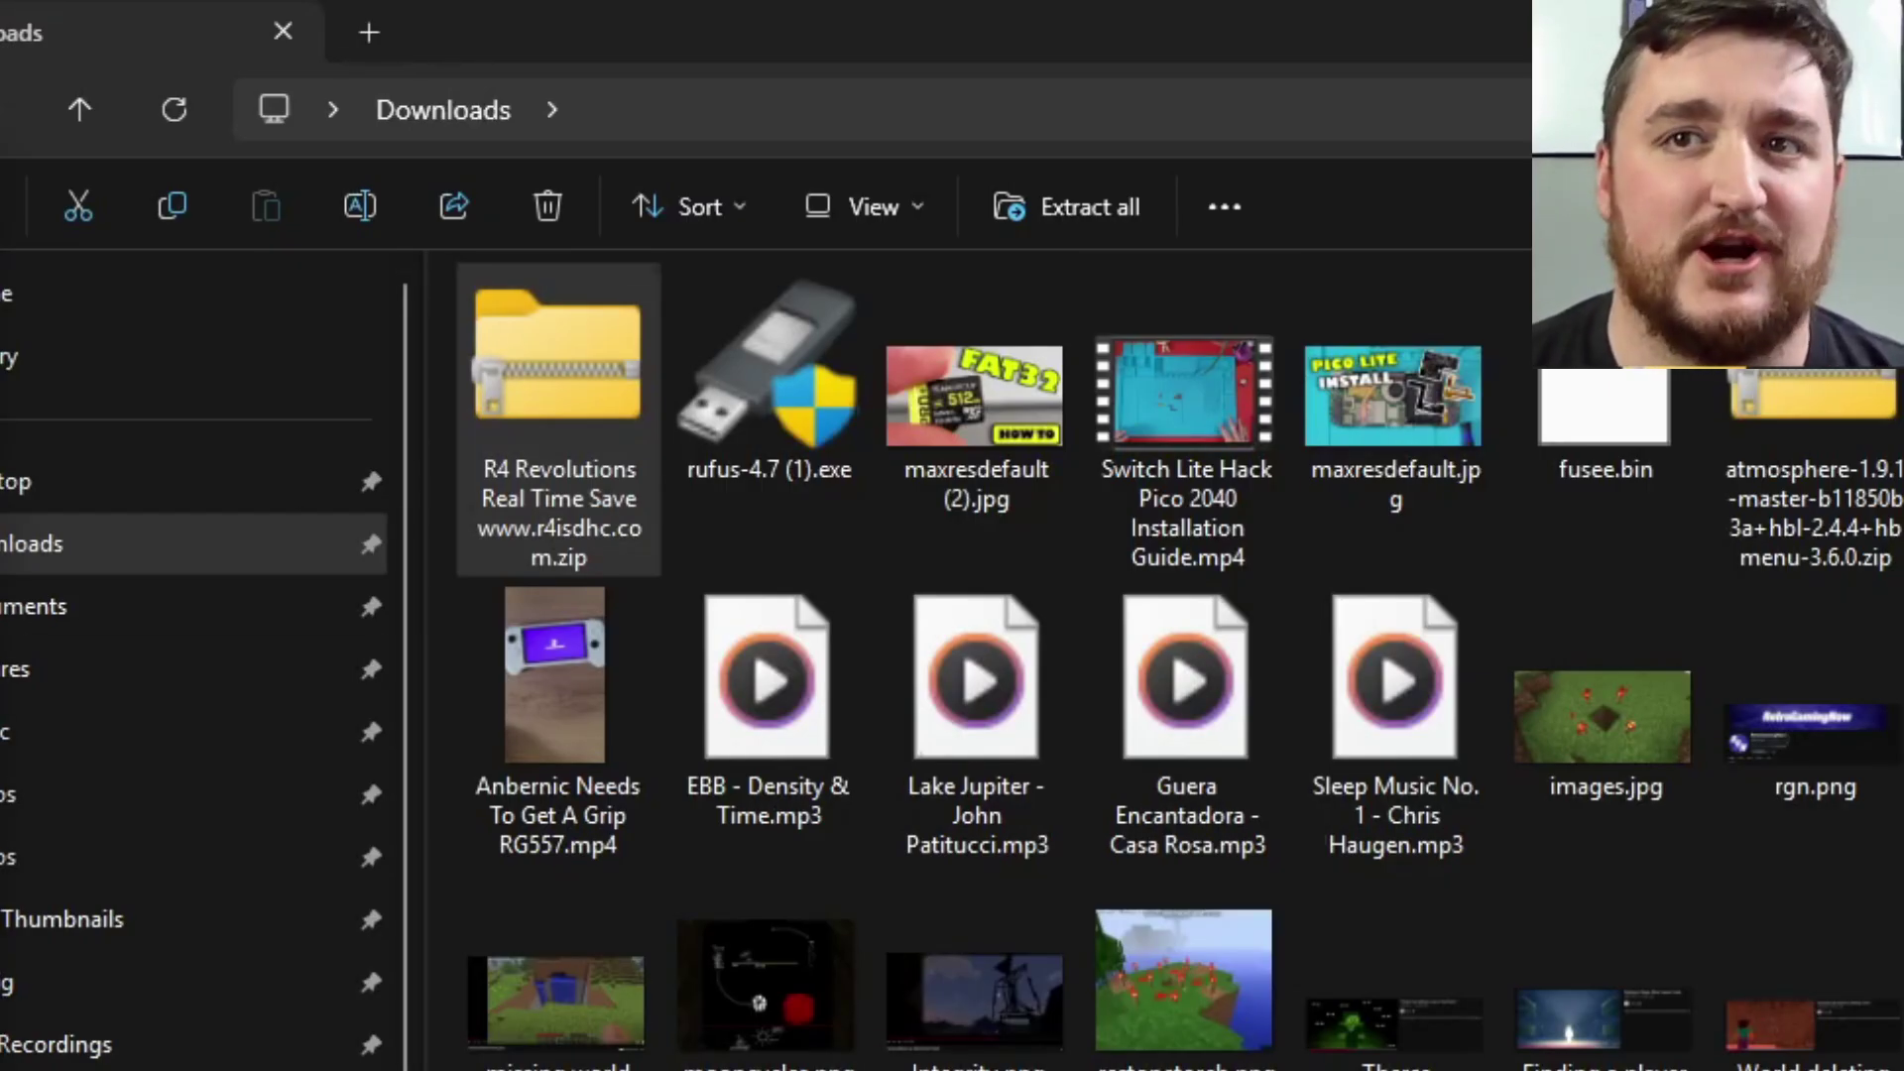
double_click(558, 417)
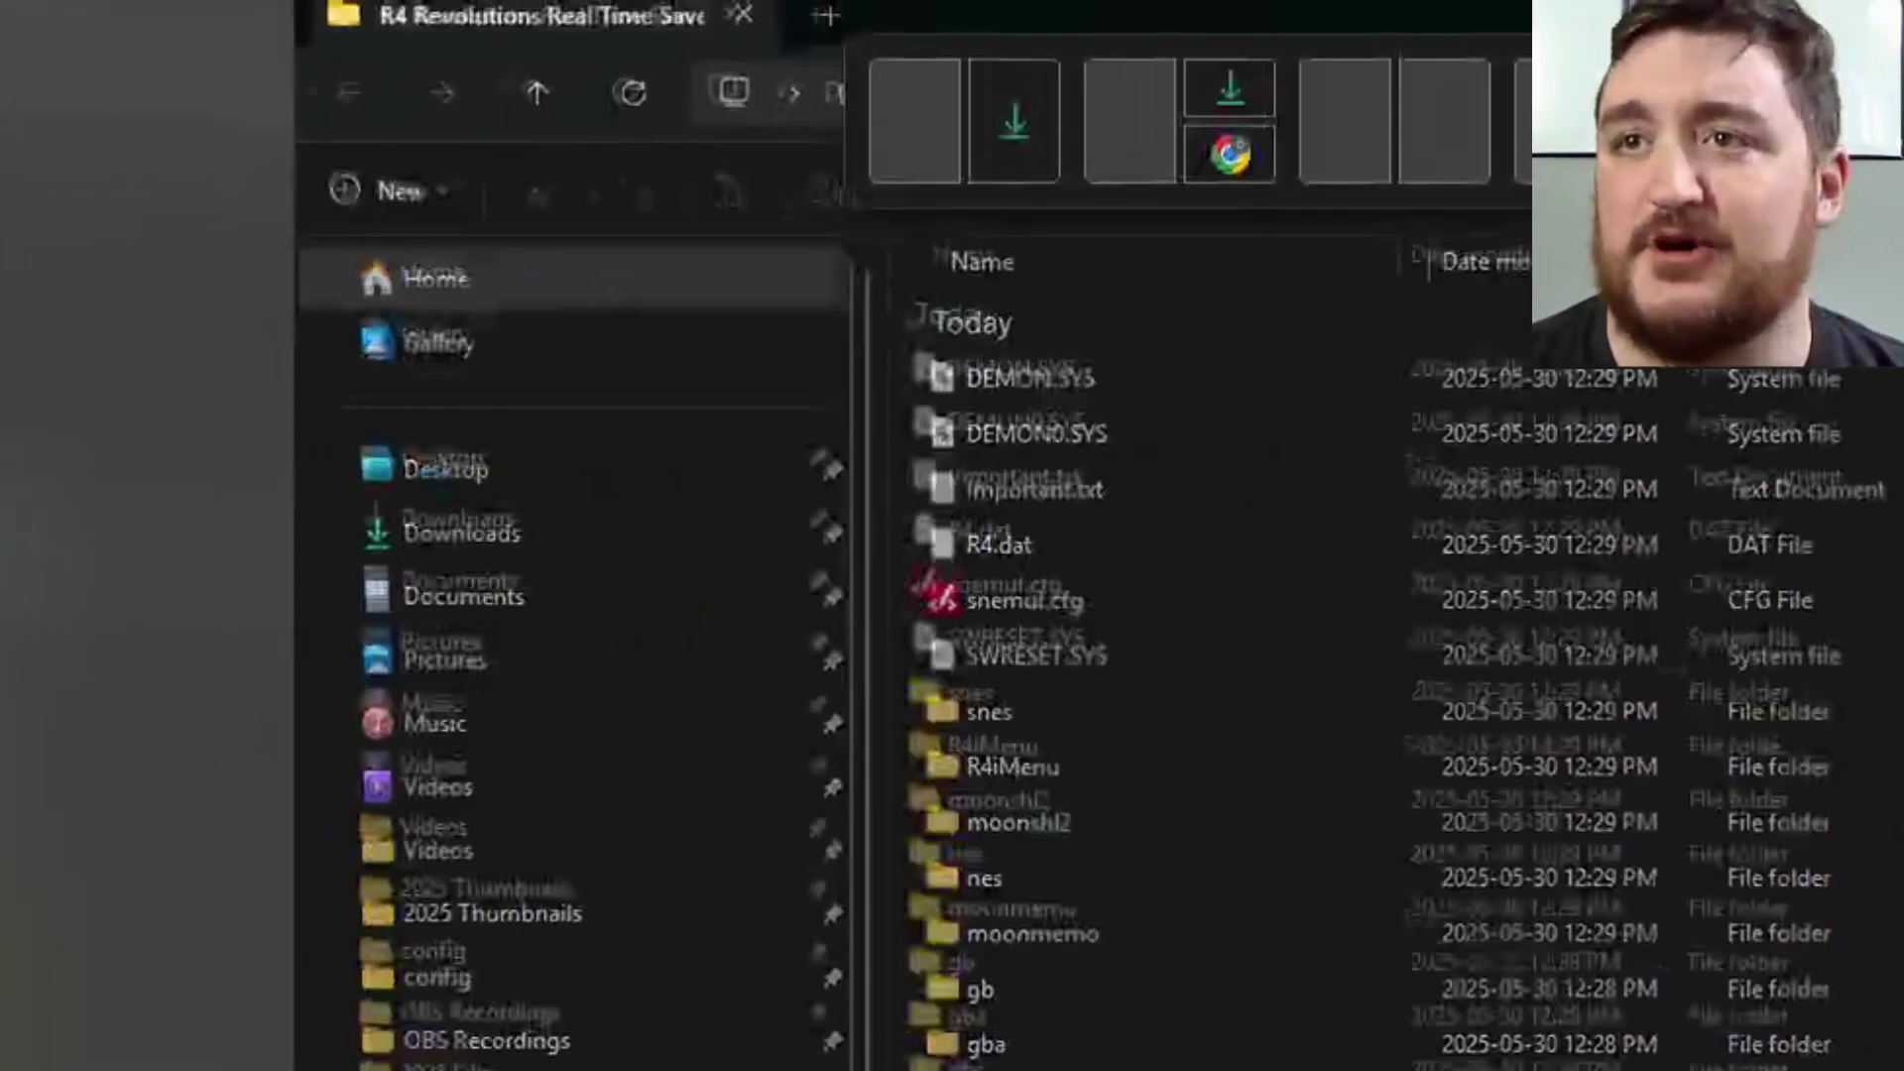
key("ctrl+a")
key("ctrl+c")
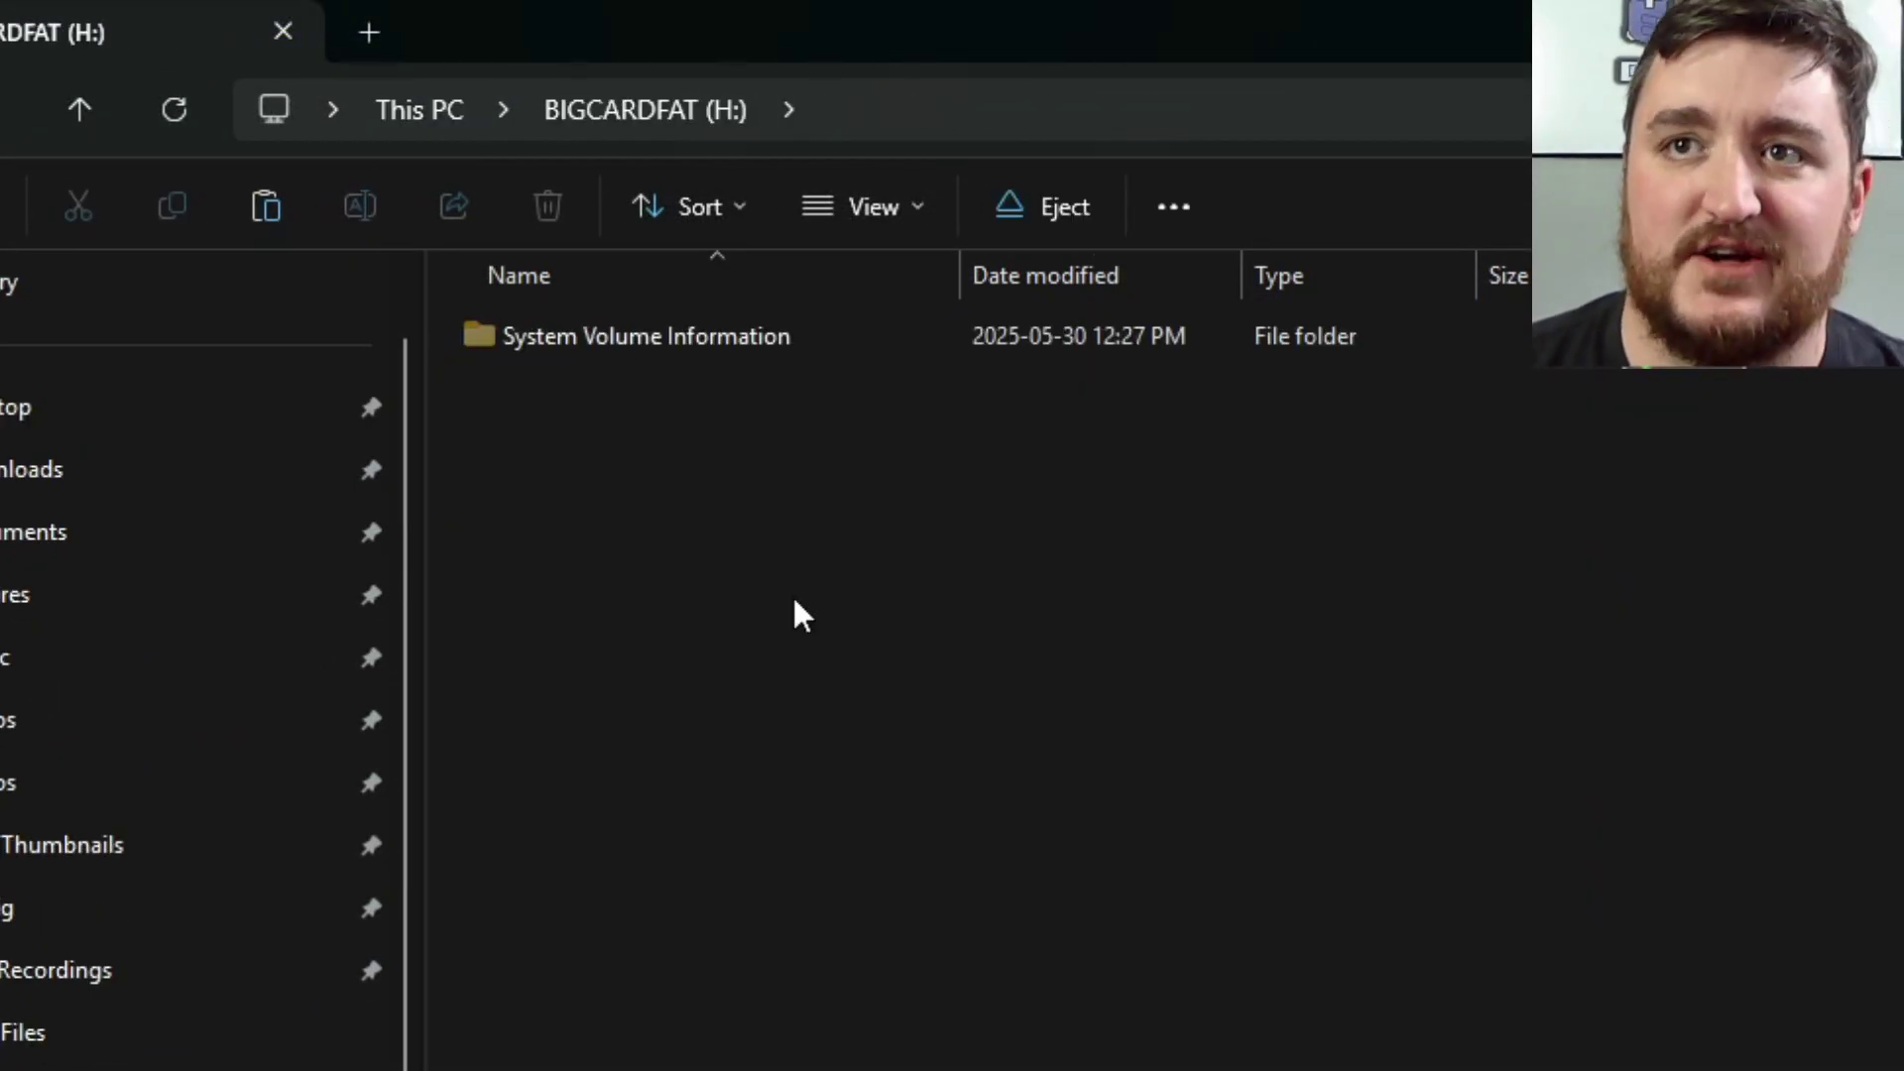
- Paste all the R4 Revolutions files into the root of BIGCARDFAT (H:)
right_click(793, 594)
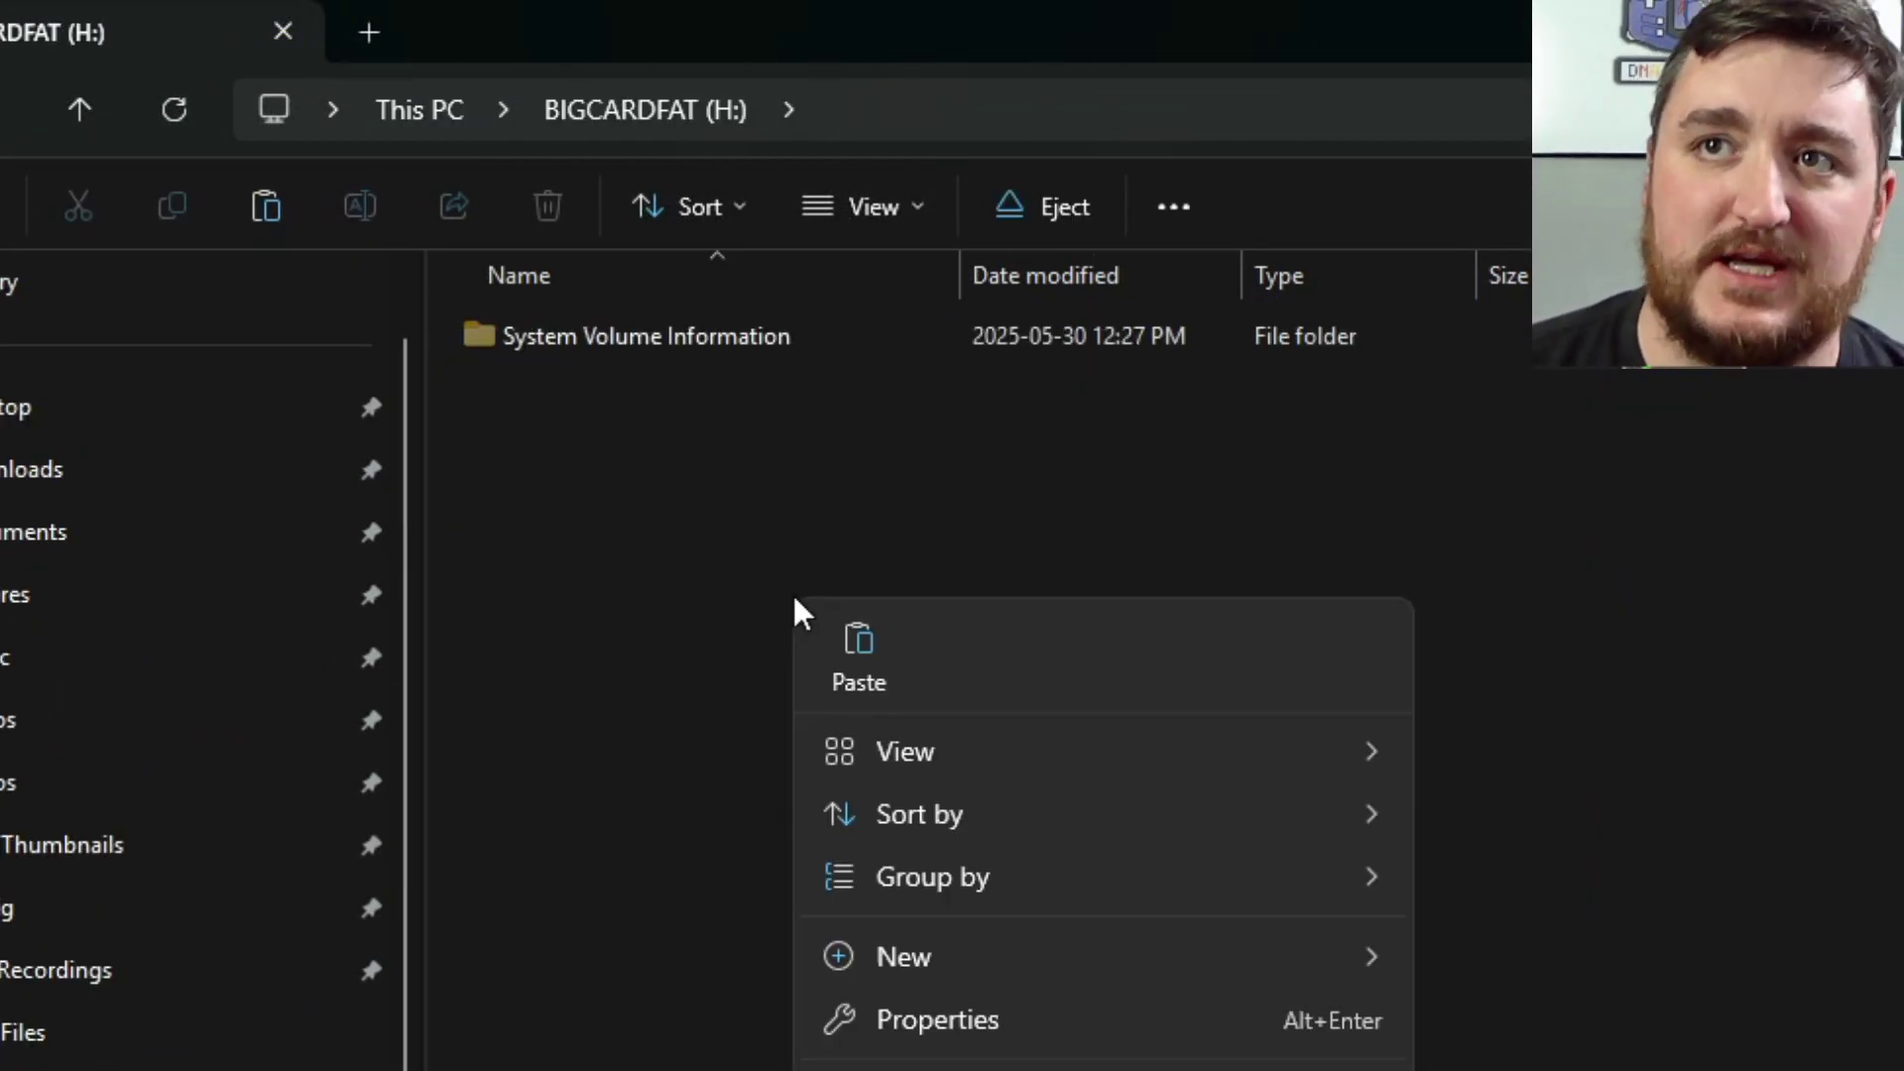
left_click(833, 654)
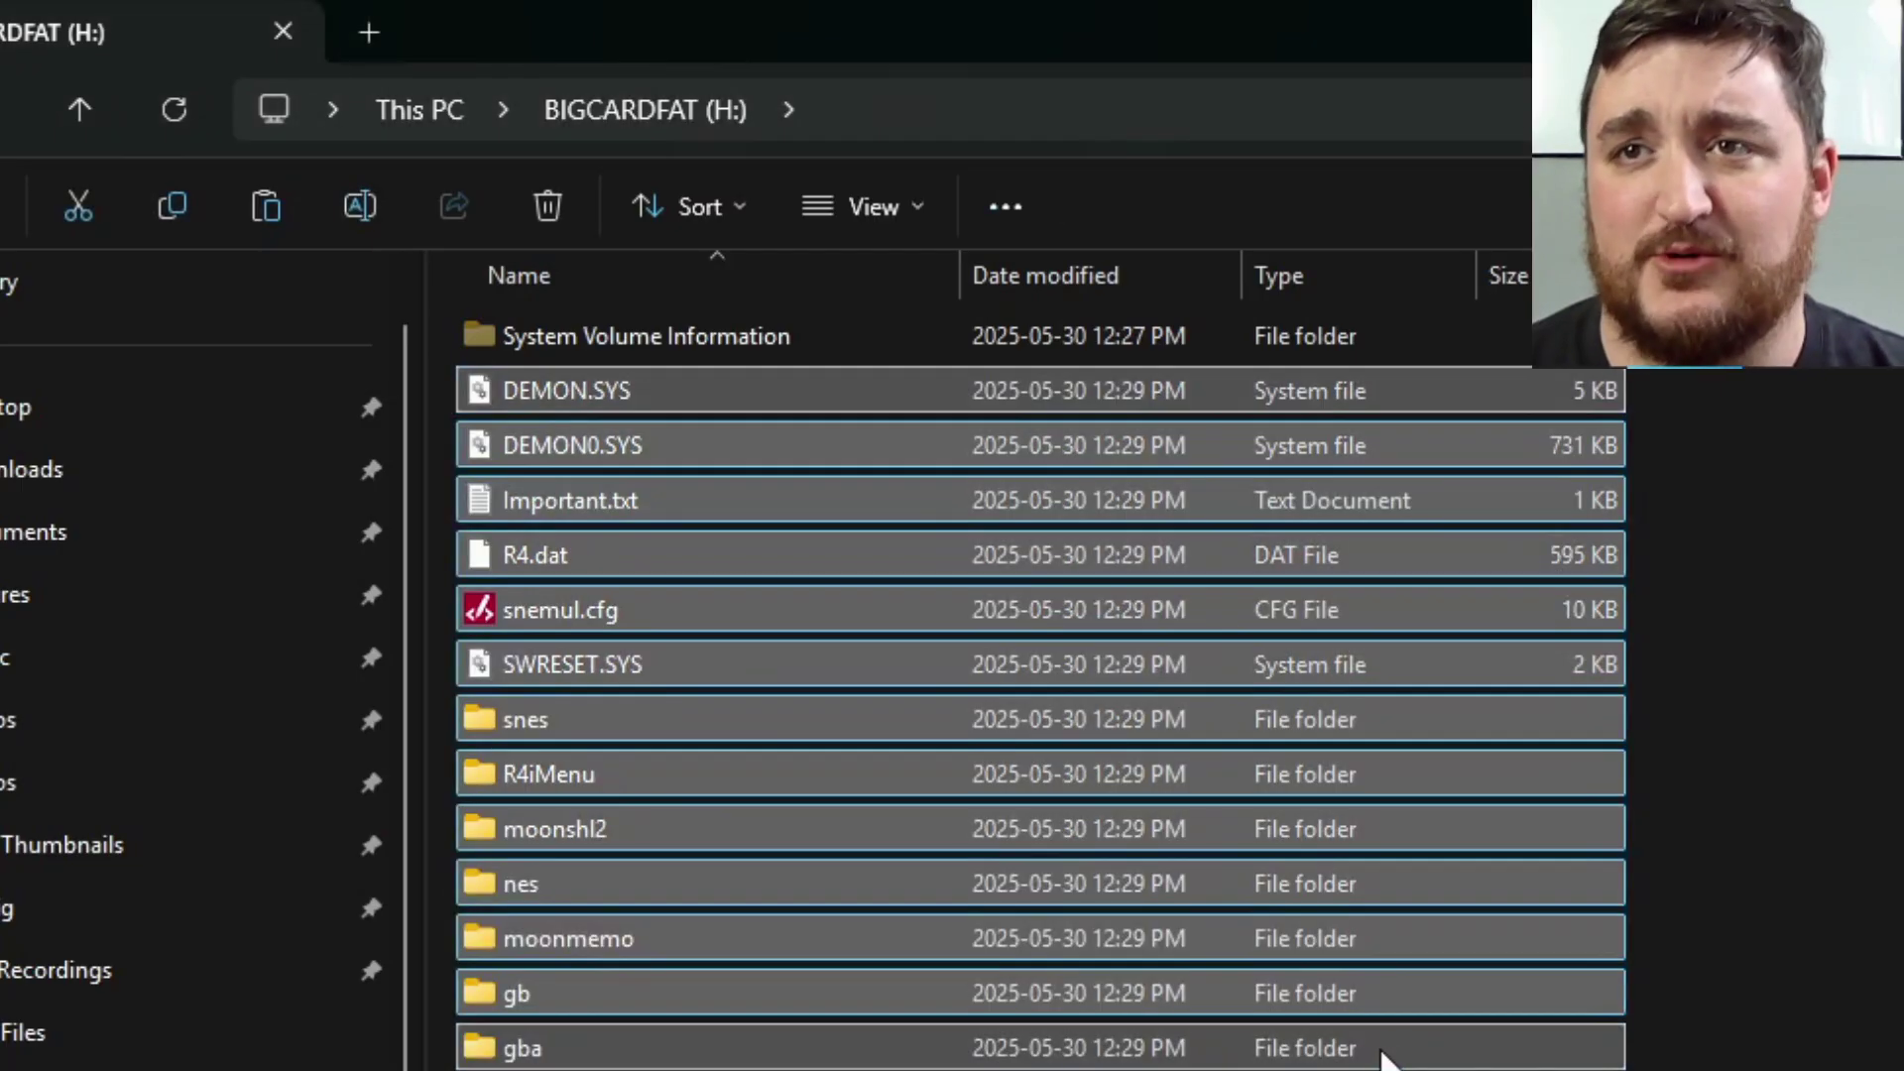
key("Escape")
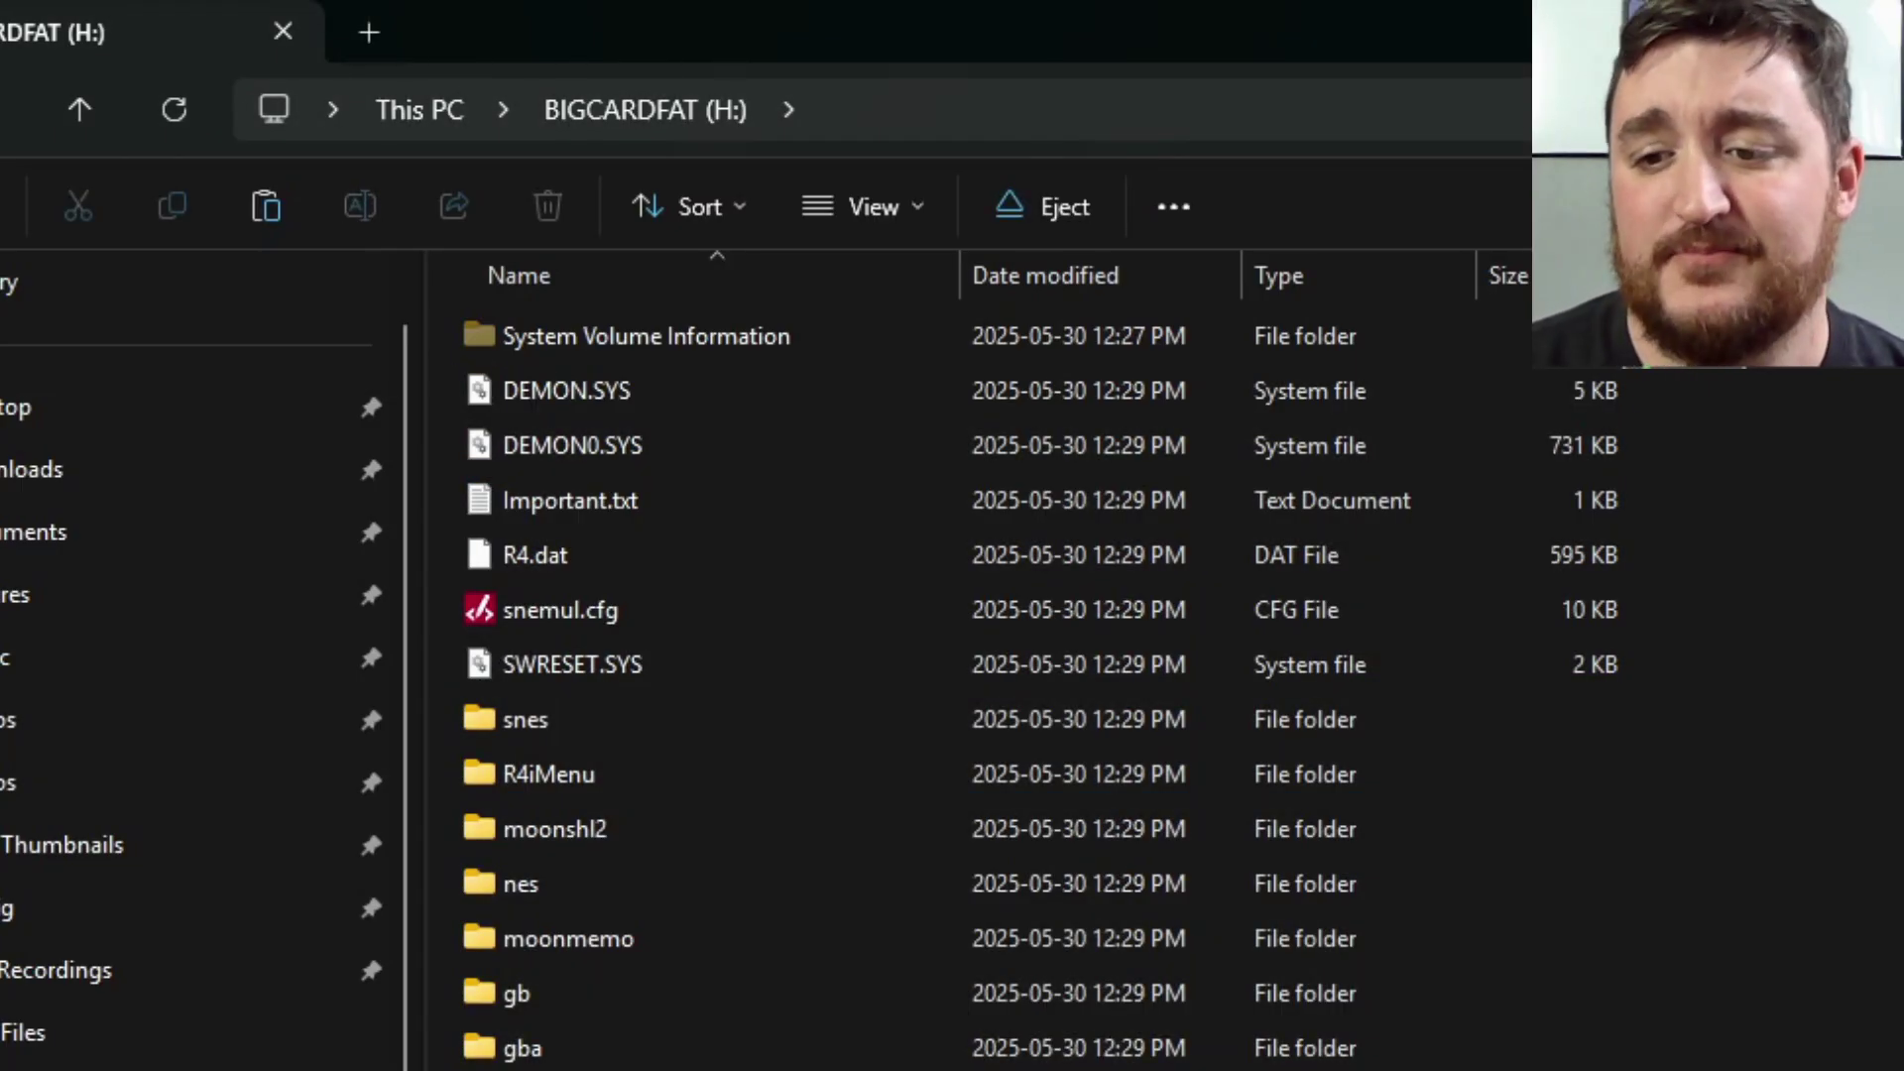